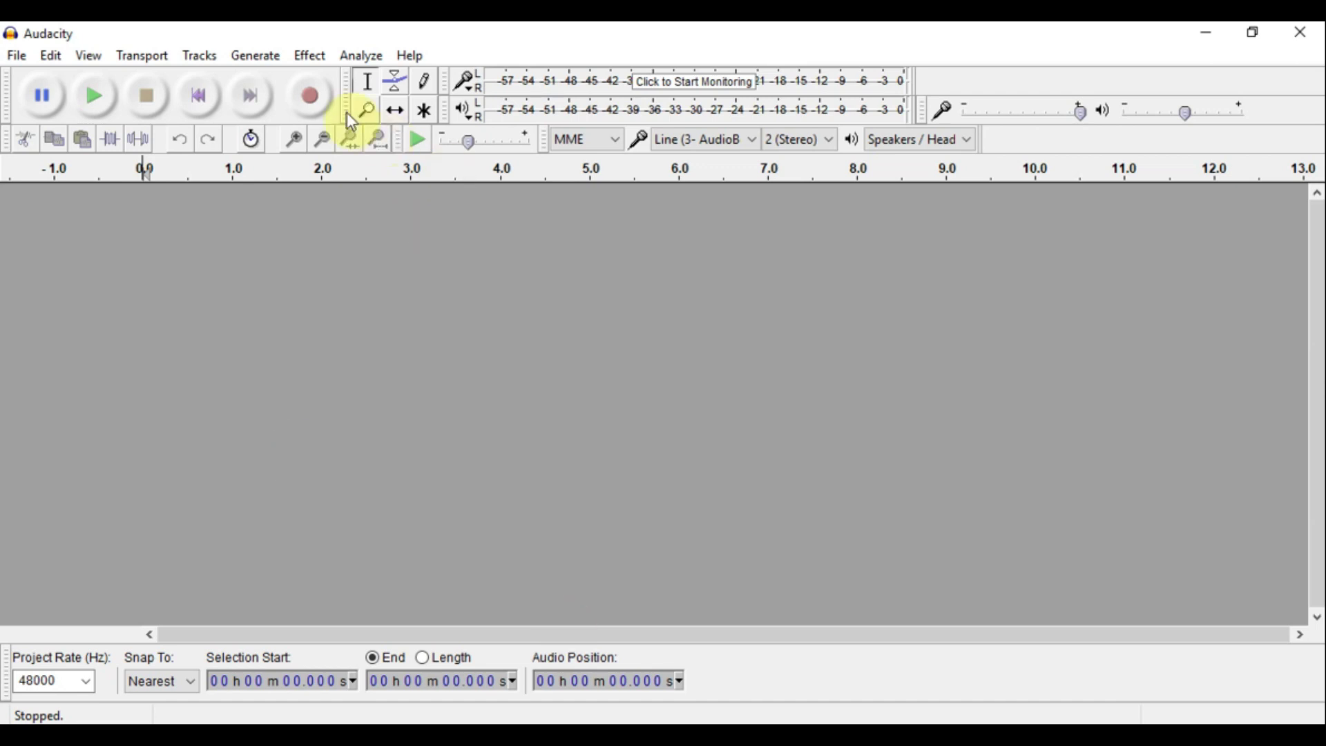
# Record about 9.5 seconds of speech into a new stereo track.
pyautogui.click(308, 101)
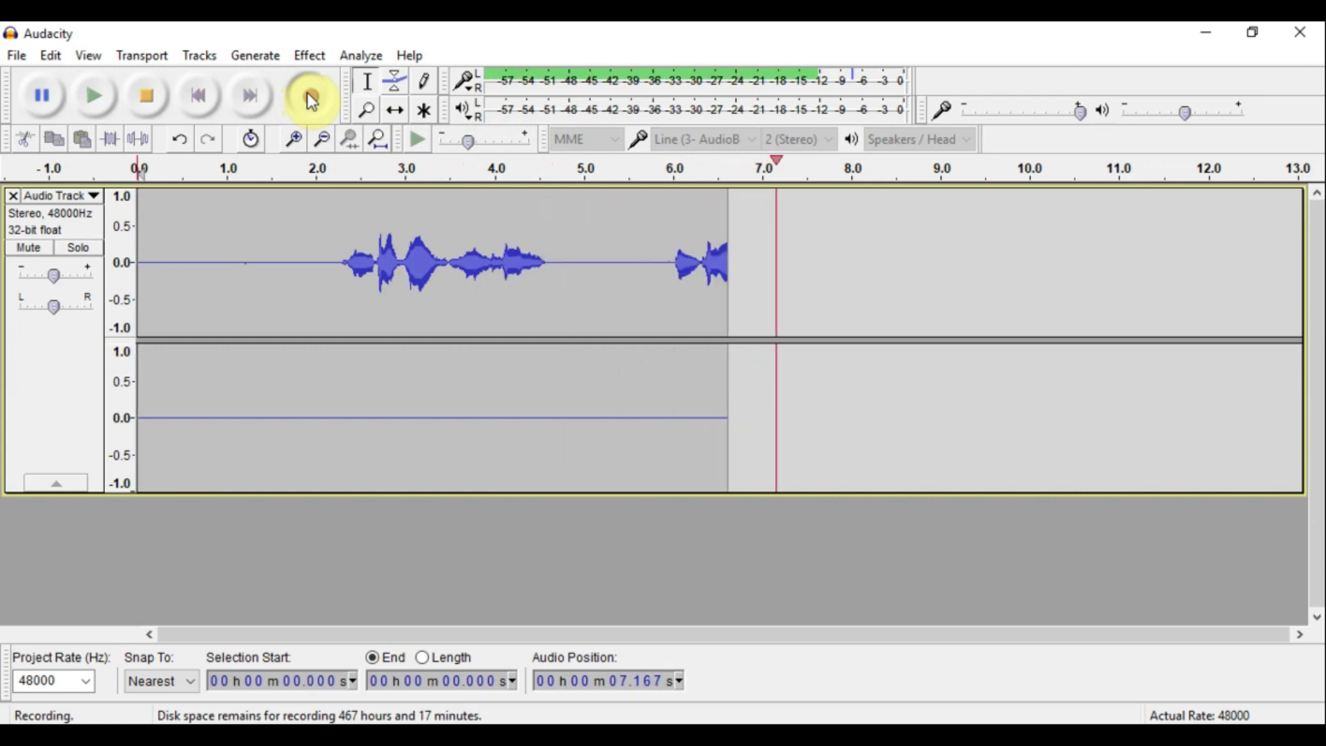
pyautogui.click(157, 98)
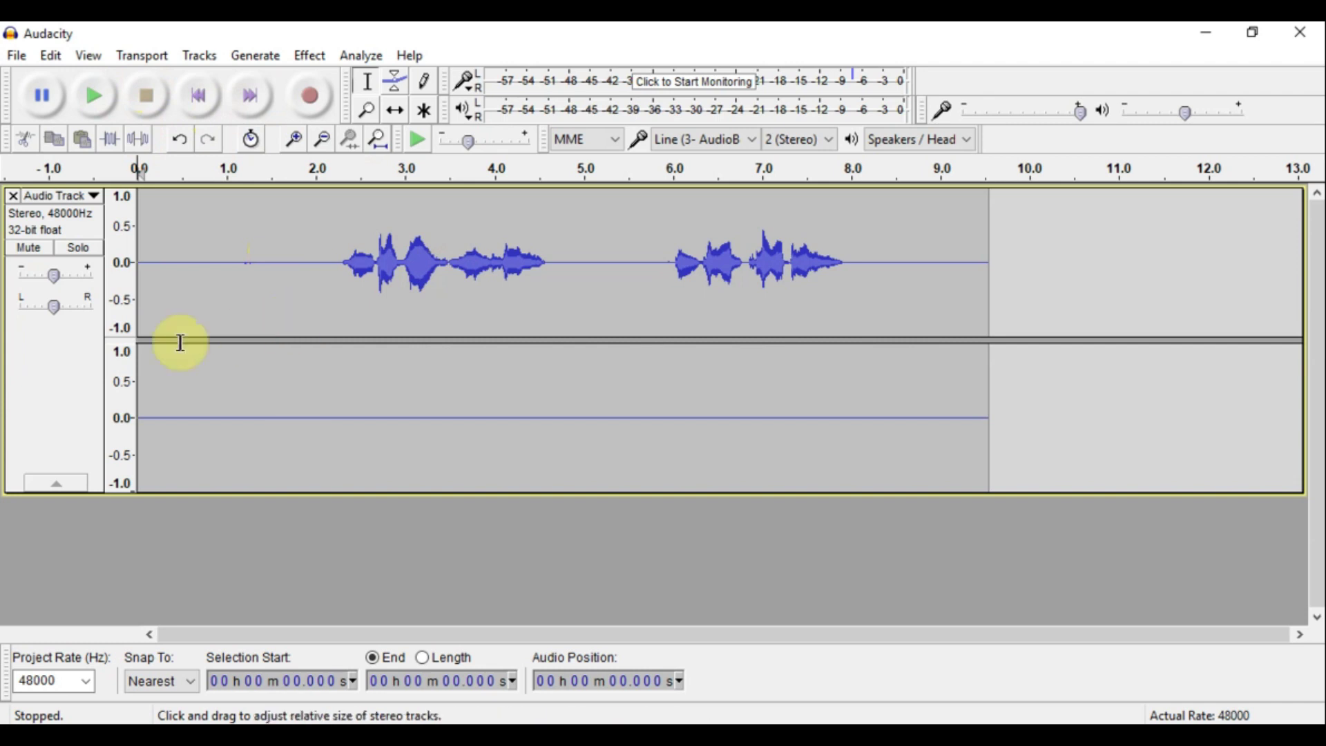
# Select the recorded clip and convert it from stereo to a single 48000 Hz mono track.
pyautogui.doubleClick(153, 200)
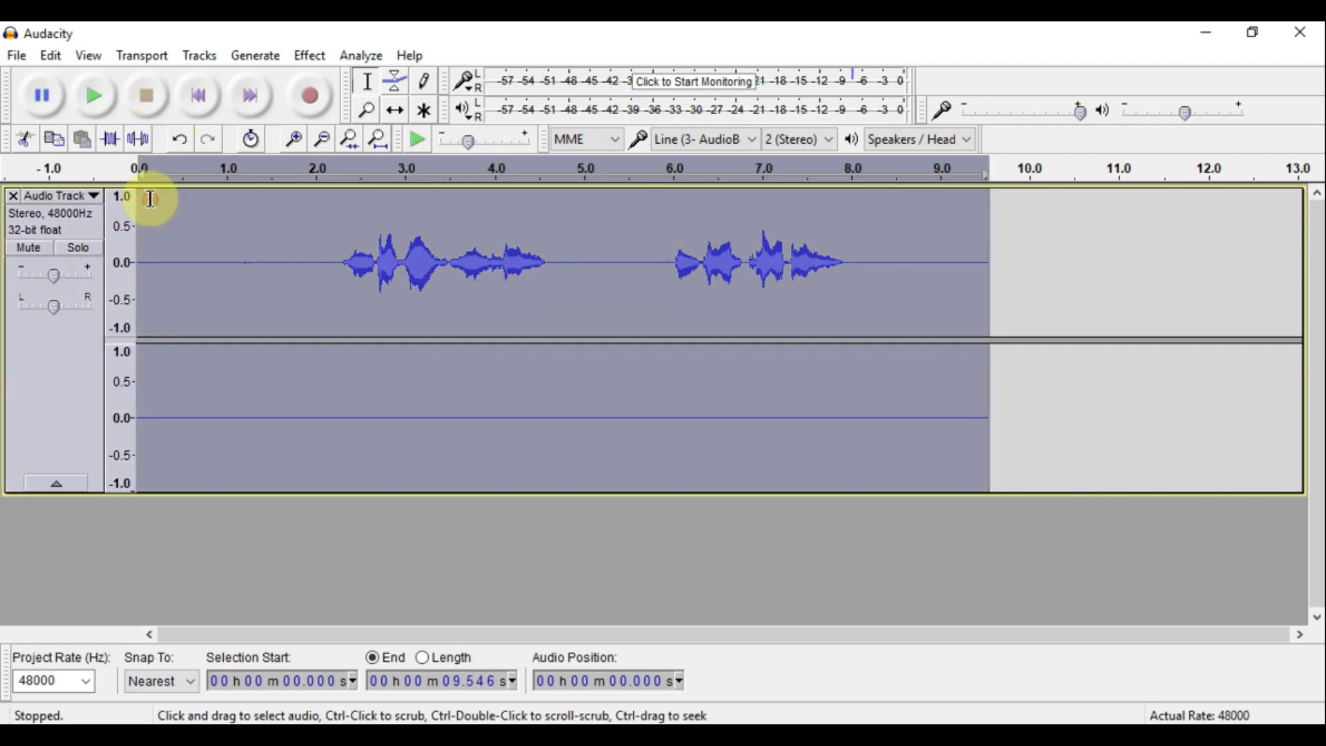
pyautogui.click(200, 55)
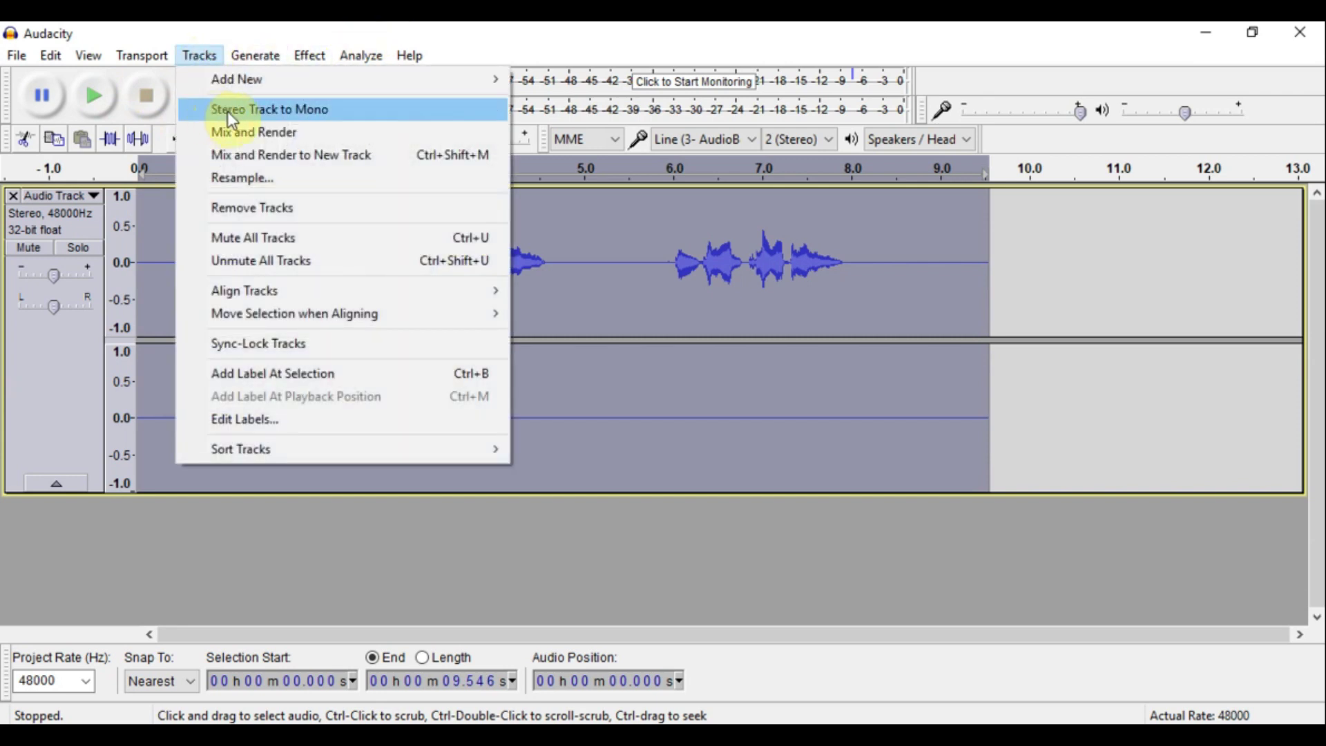
pyautogui.click(227, 114)
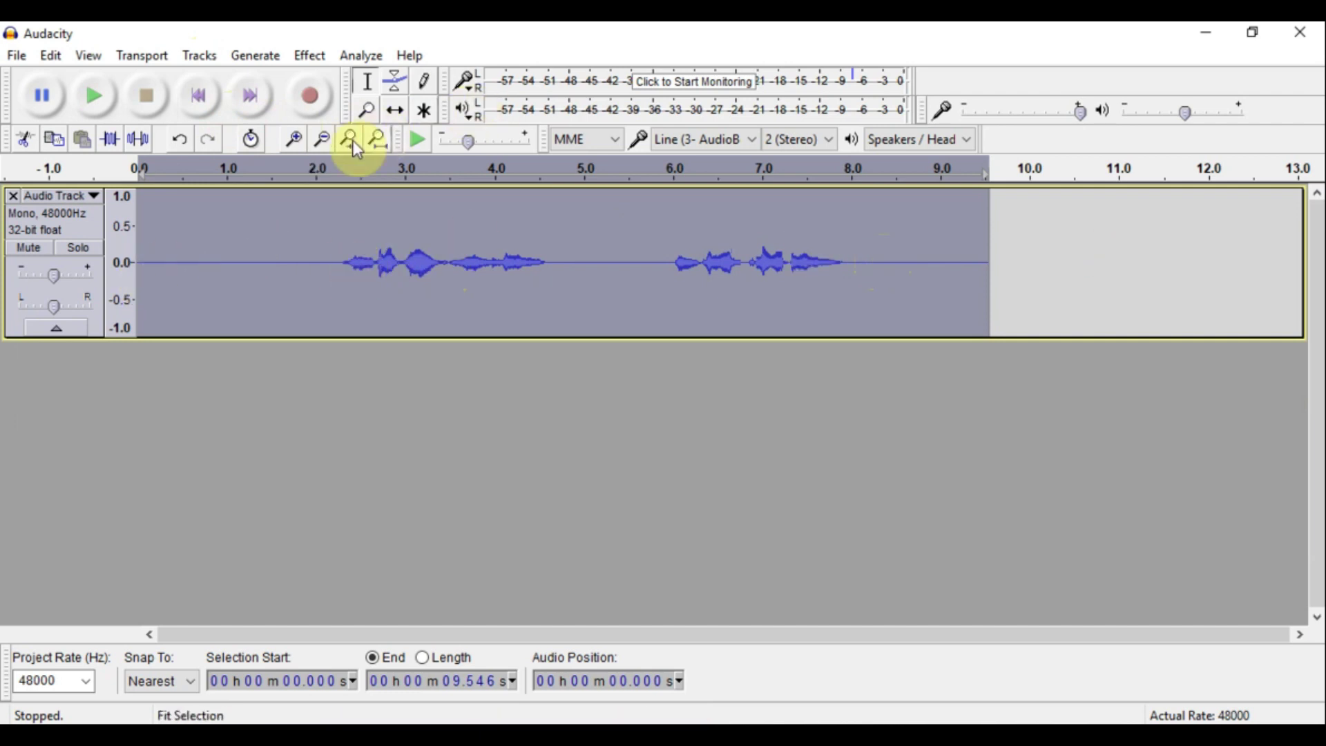
pyautogui.moveTo(335, 199); pyautogui.dragTo(133, 198)
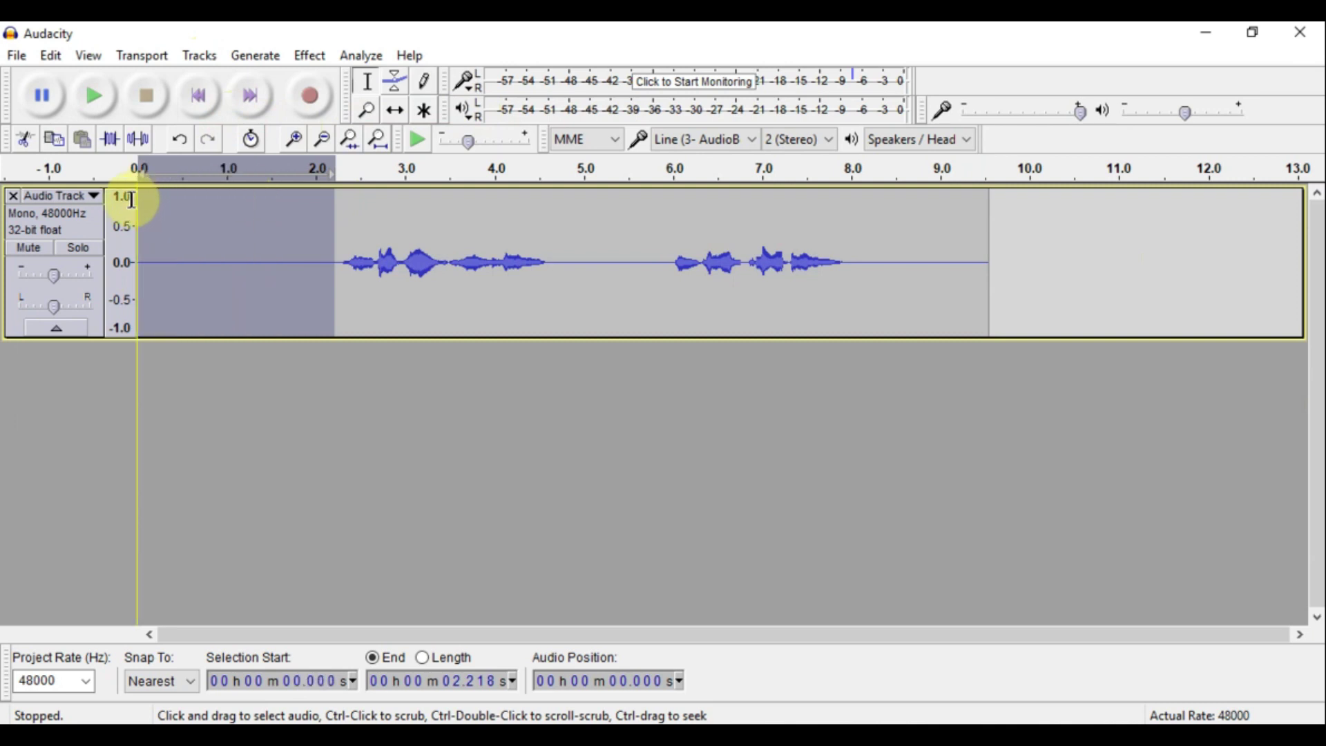
# Cut the leading silence, trailing audio and mid-phrase gap, leaving a roughly 5-second clip selected.
pyautogui.click(27, 142)
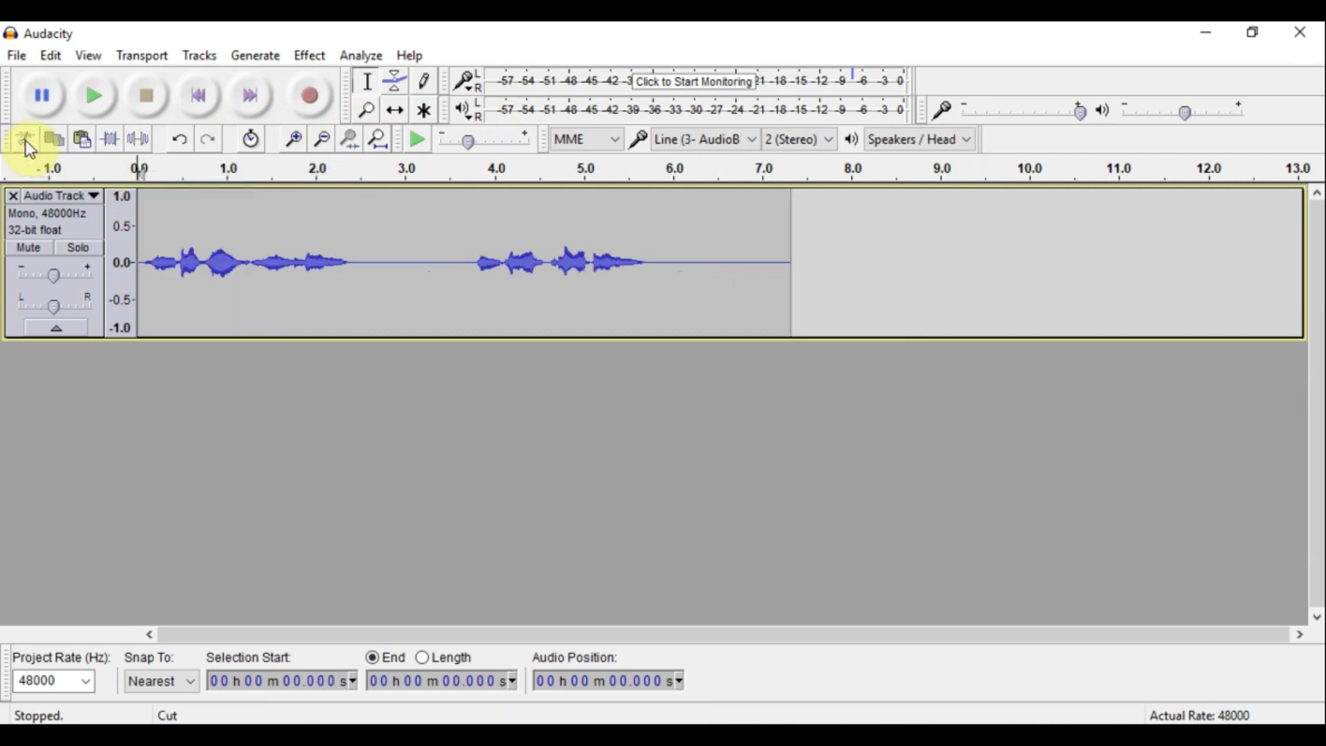
pyautogui.moveTo(660, 206); pyautogui.dragTo(798, 210)
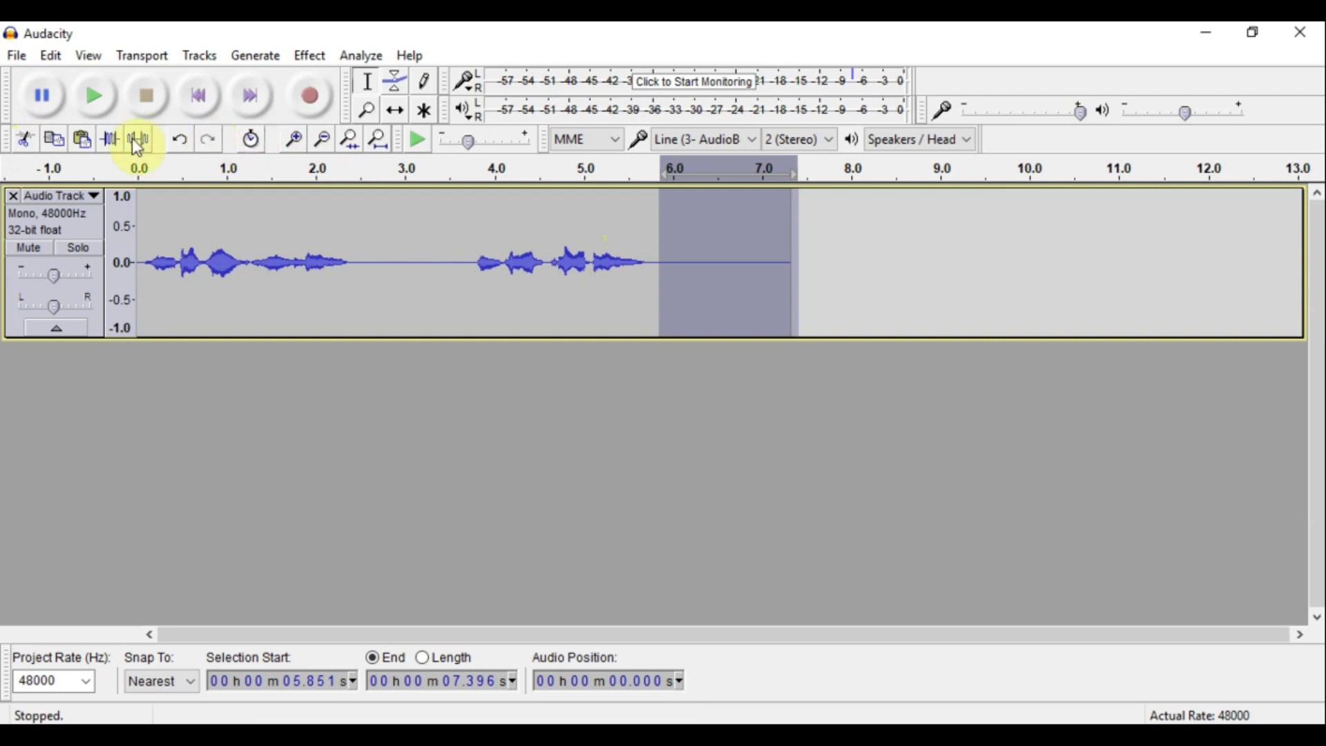
pyautogui.click(23, 139)
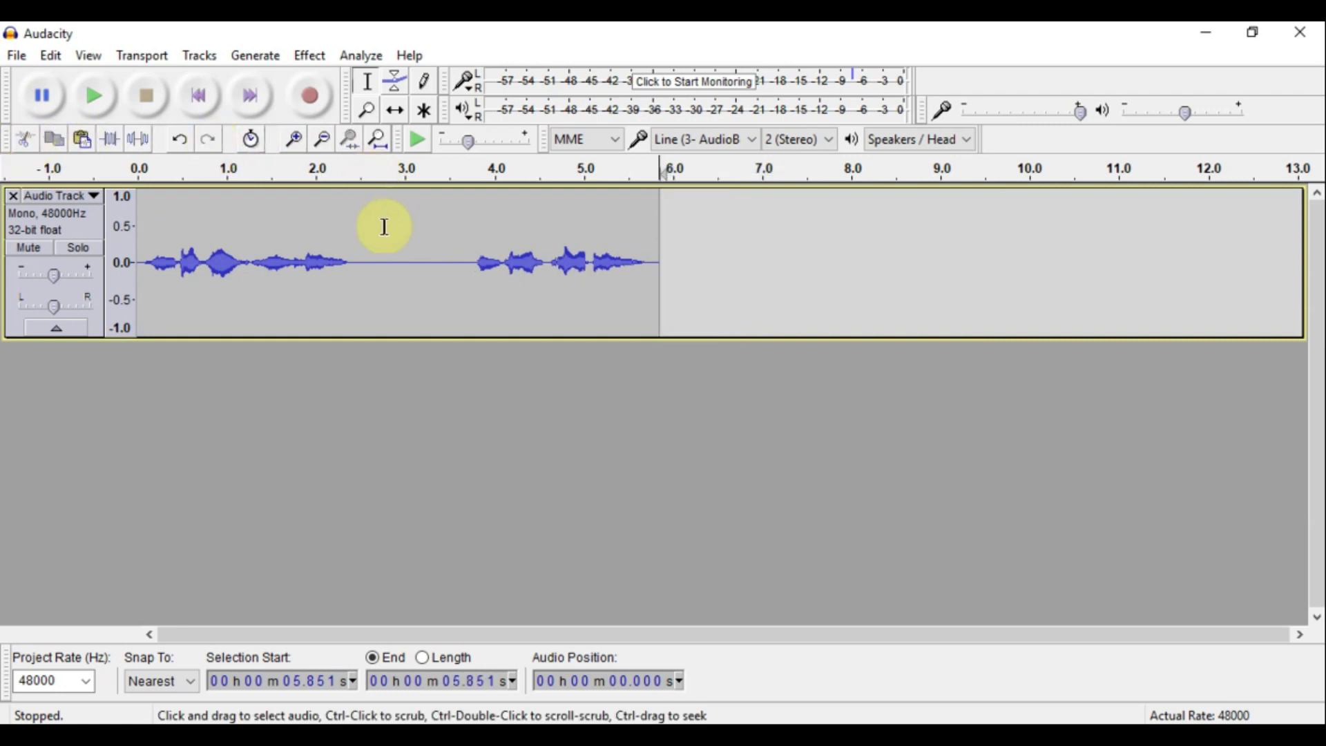
pyautogui.moveTo(378, 200); pyautogui.dragTo(449, 201)
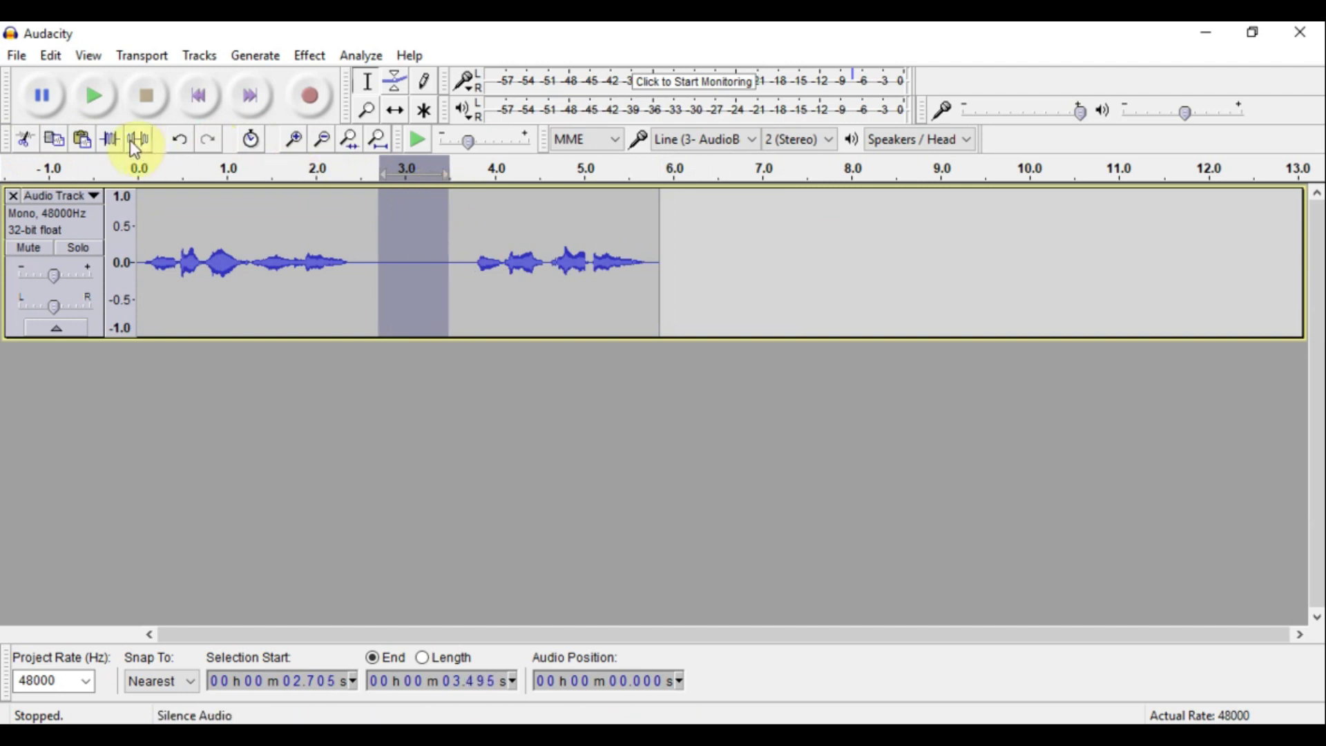
pyautogui.click(25, 140)
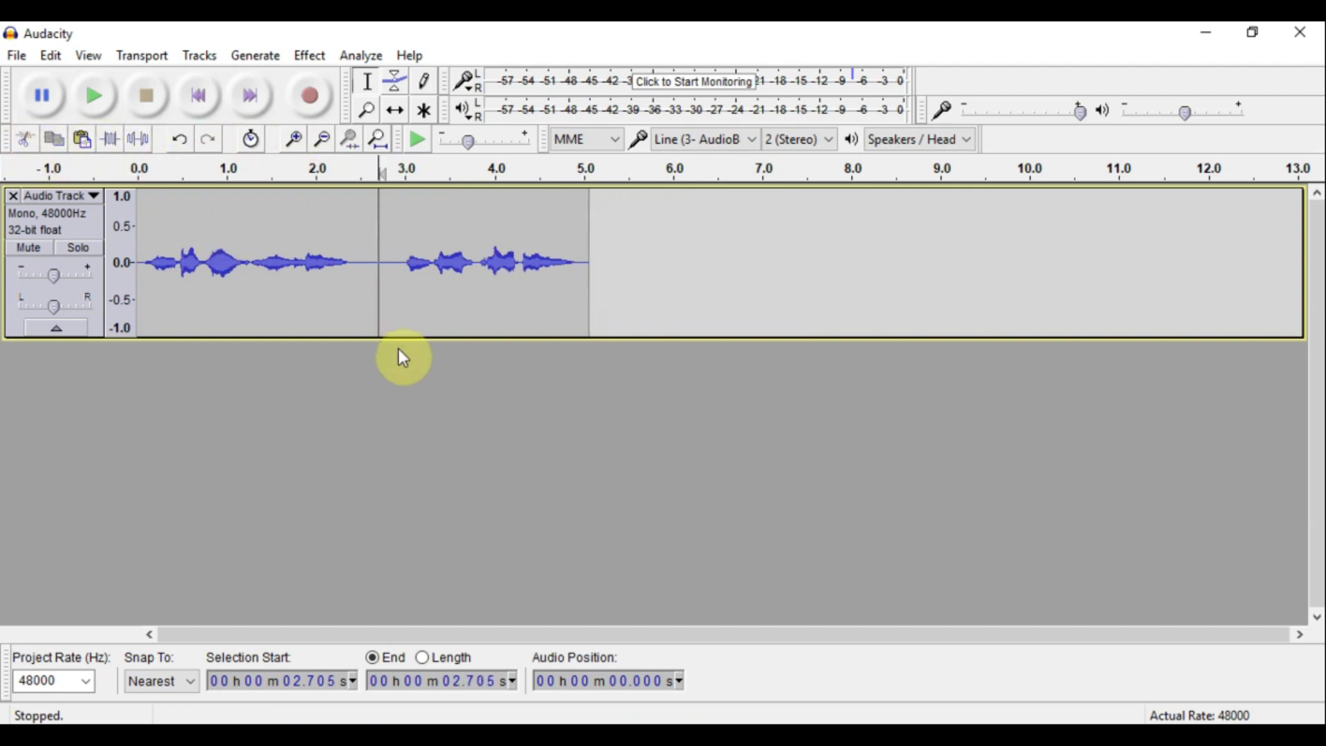
pyautogui.moveTo(139, 196); pyautogui.dragTo(593, 237)
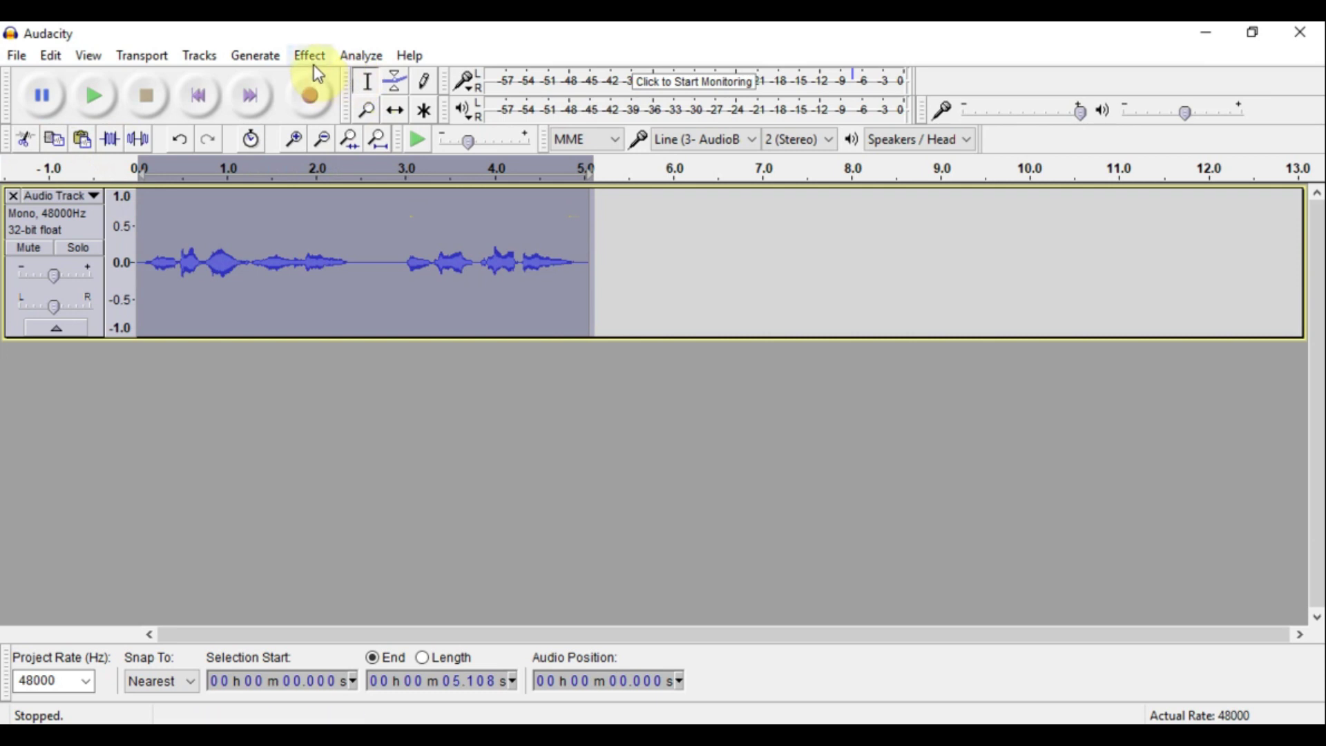
pyautogui.doubleClick(165, 217)
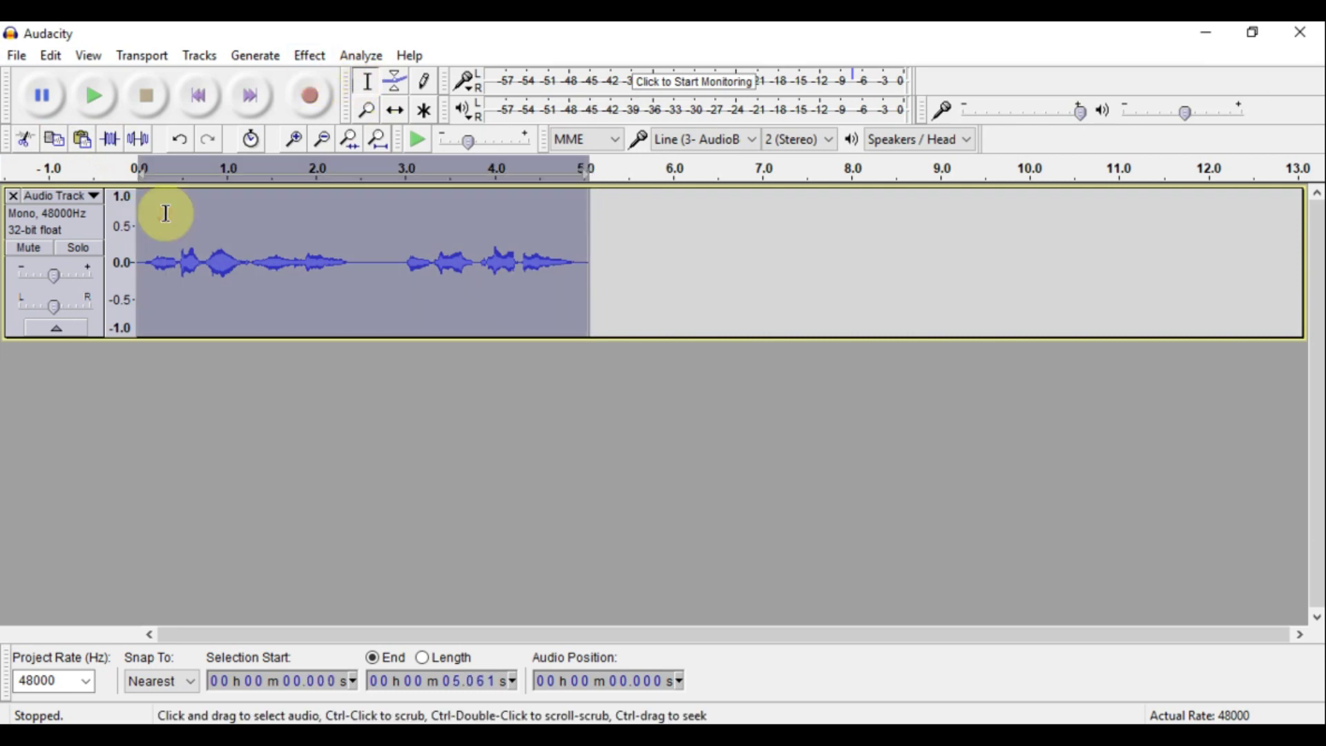
# Apply Equalization boosting about +9 dB below 100 Hz and +5 dB above 6 kHz.
pyautogui.click(311, 58)
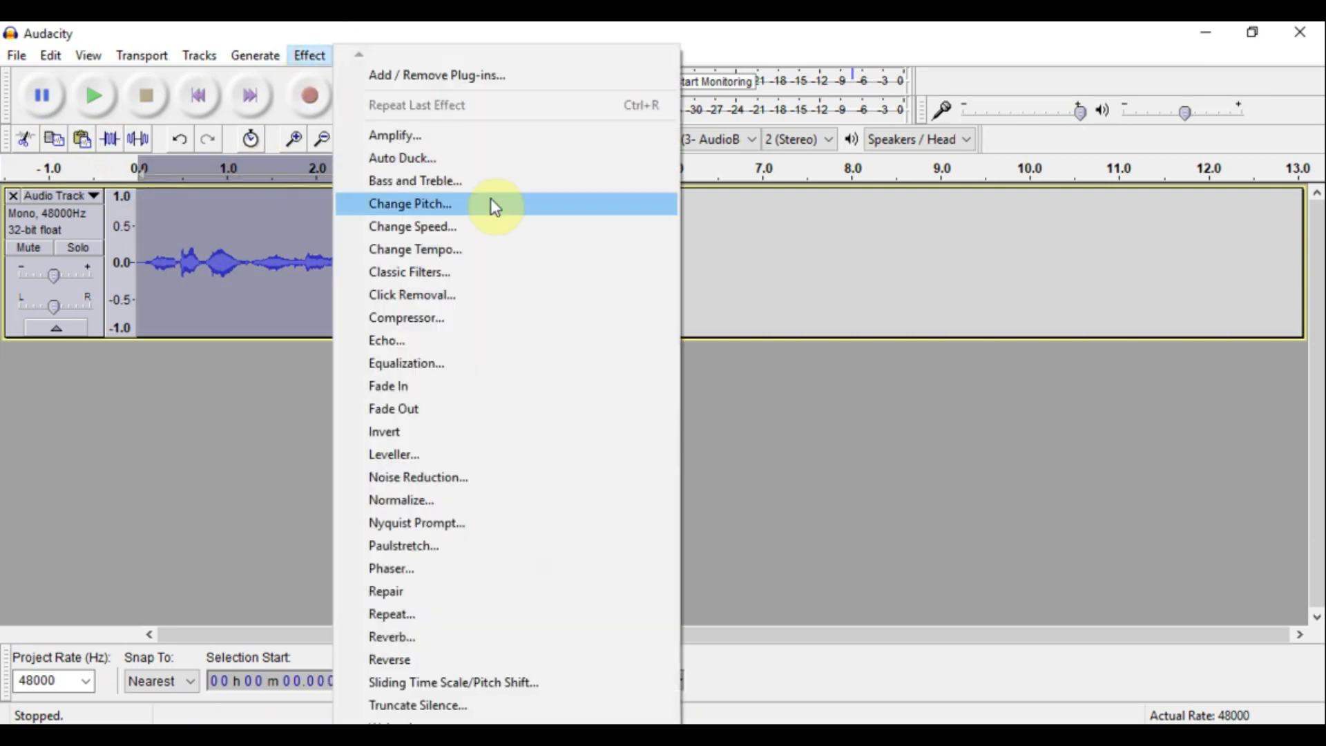
pyautogui.click(427, 376)
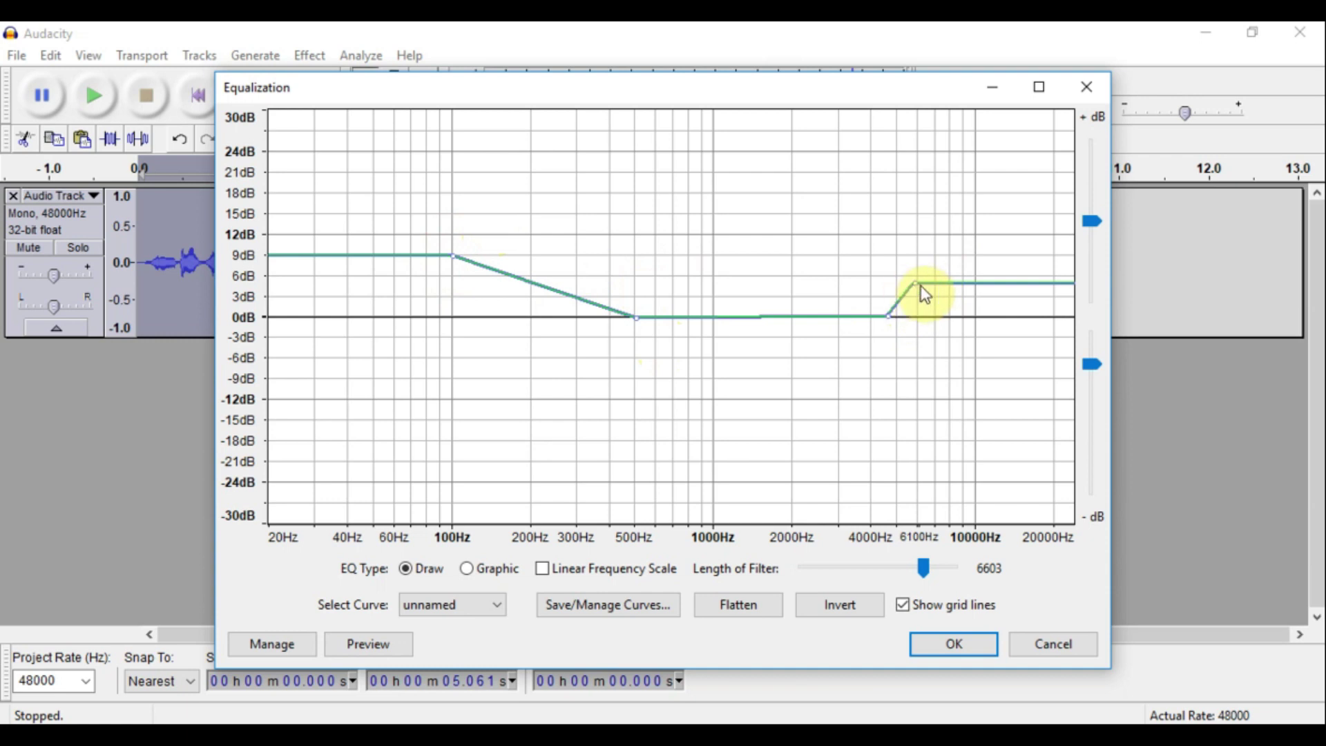
pyautogui.click(971, 644)
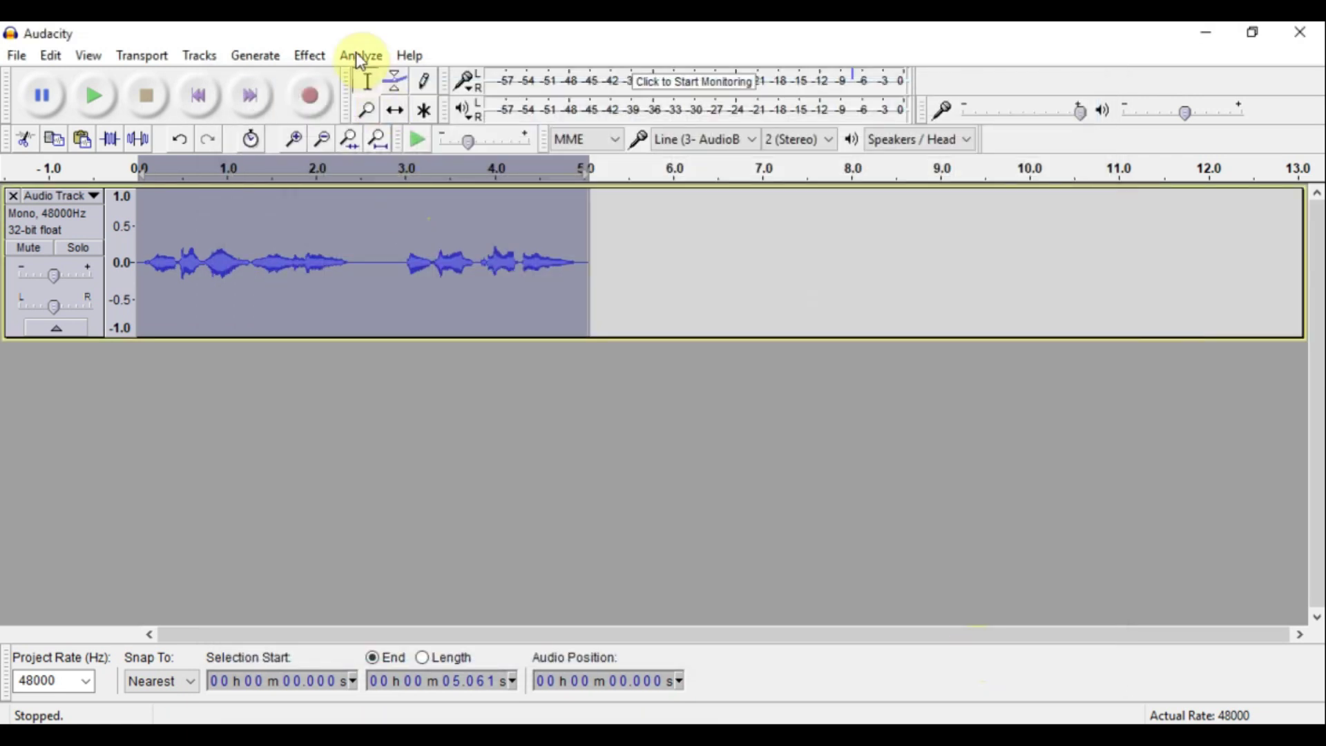
# Compress the voice clip with a -30 dB threshold and 2:1 ratio.
pyautogui.click(309, 59)
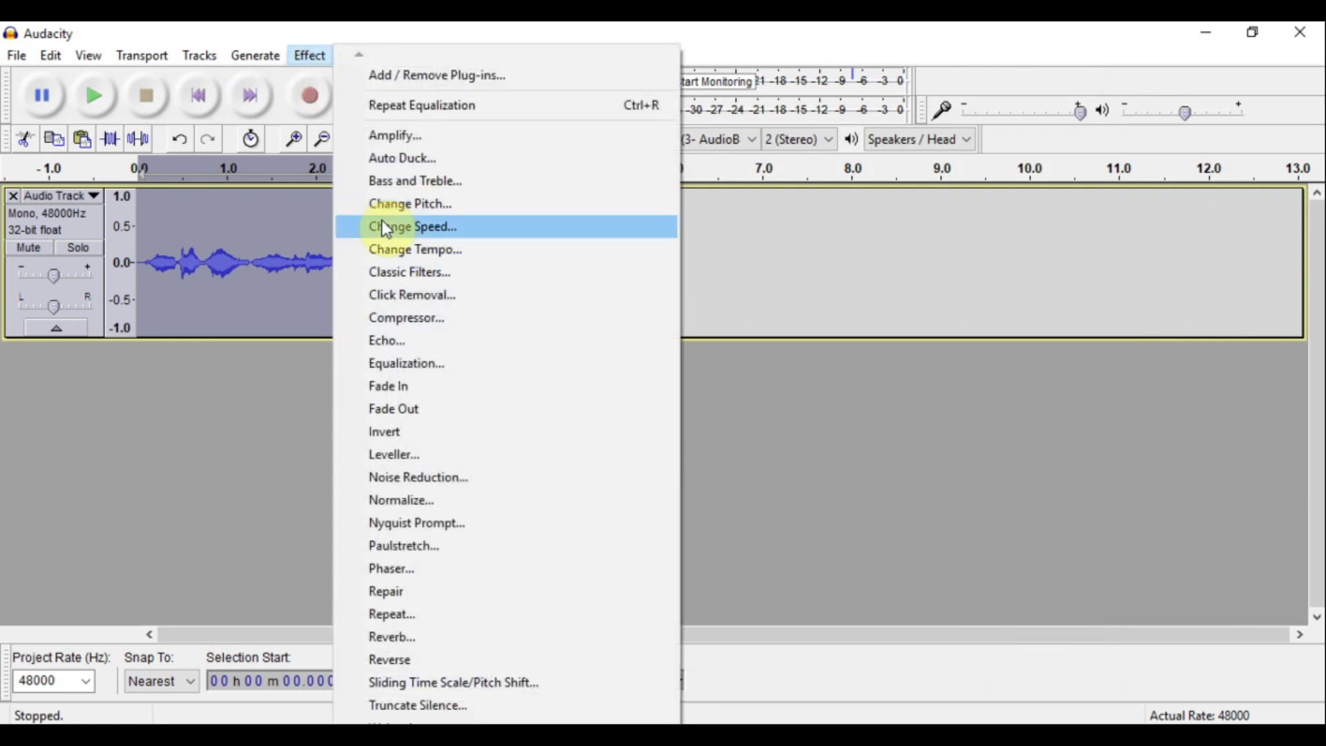
pyautogui.click(424, 321)
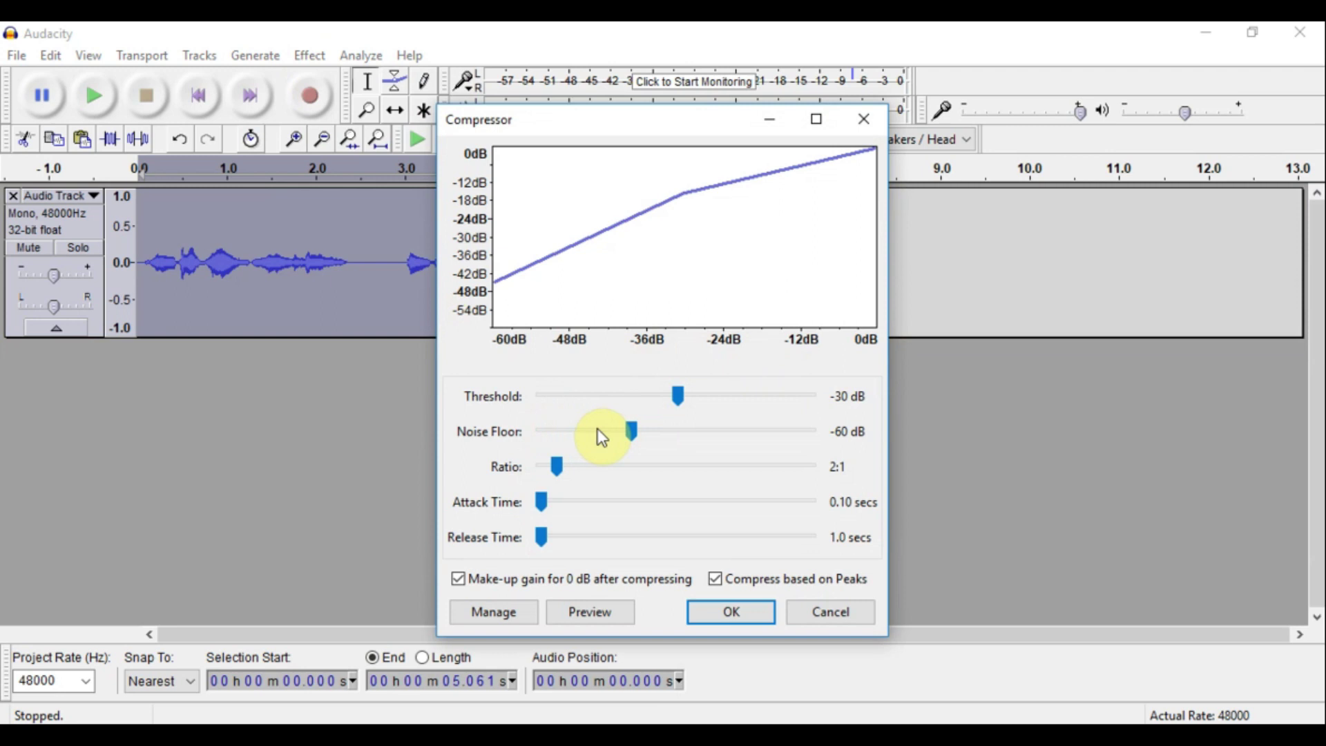
pyautogui.click(735, 618)
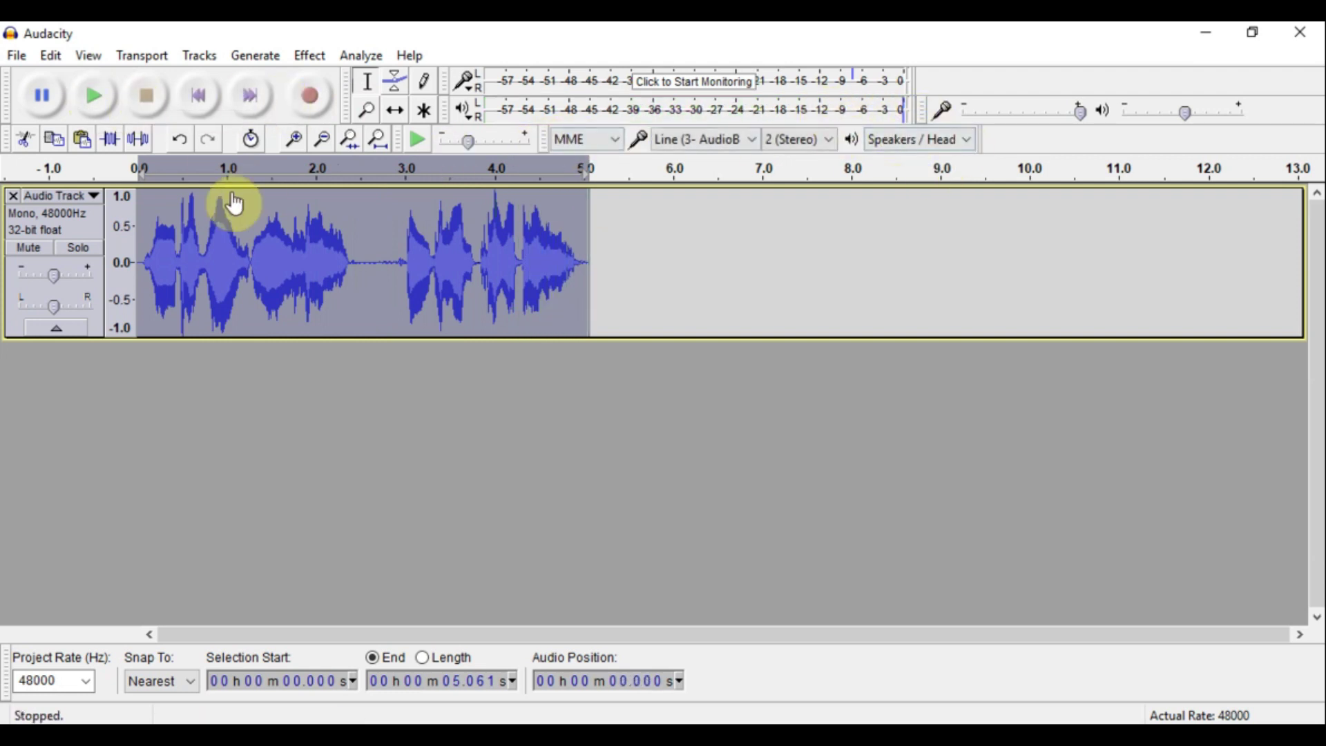
pyautogui.click(318, 58)
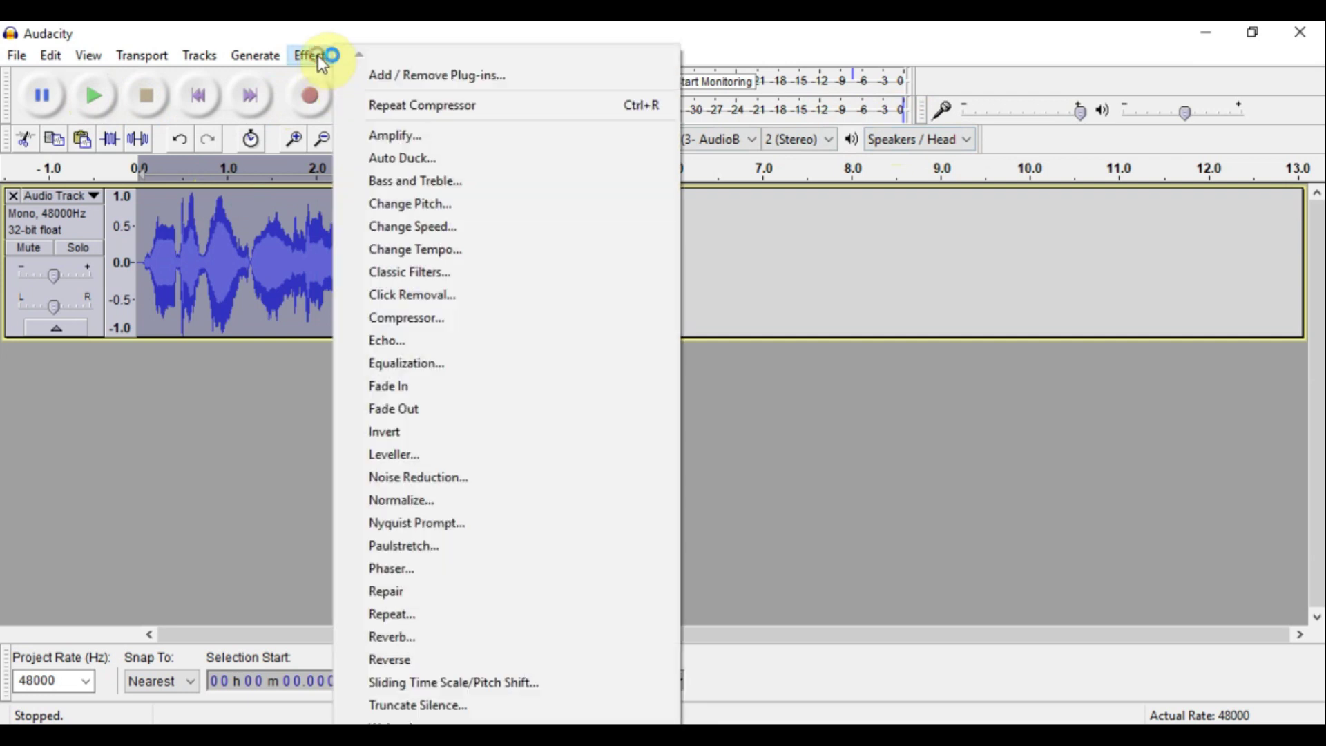
# Apply the Nyquist Limiter as a Hard Limit at -5 dB with 10 ms hold.
pyautogui.scroll(-9, 507, 387)
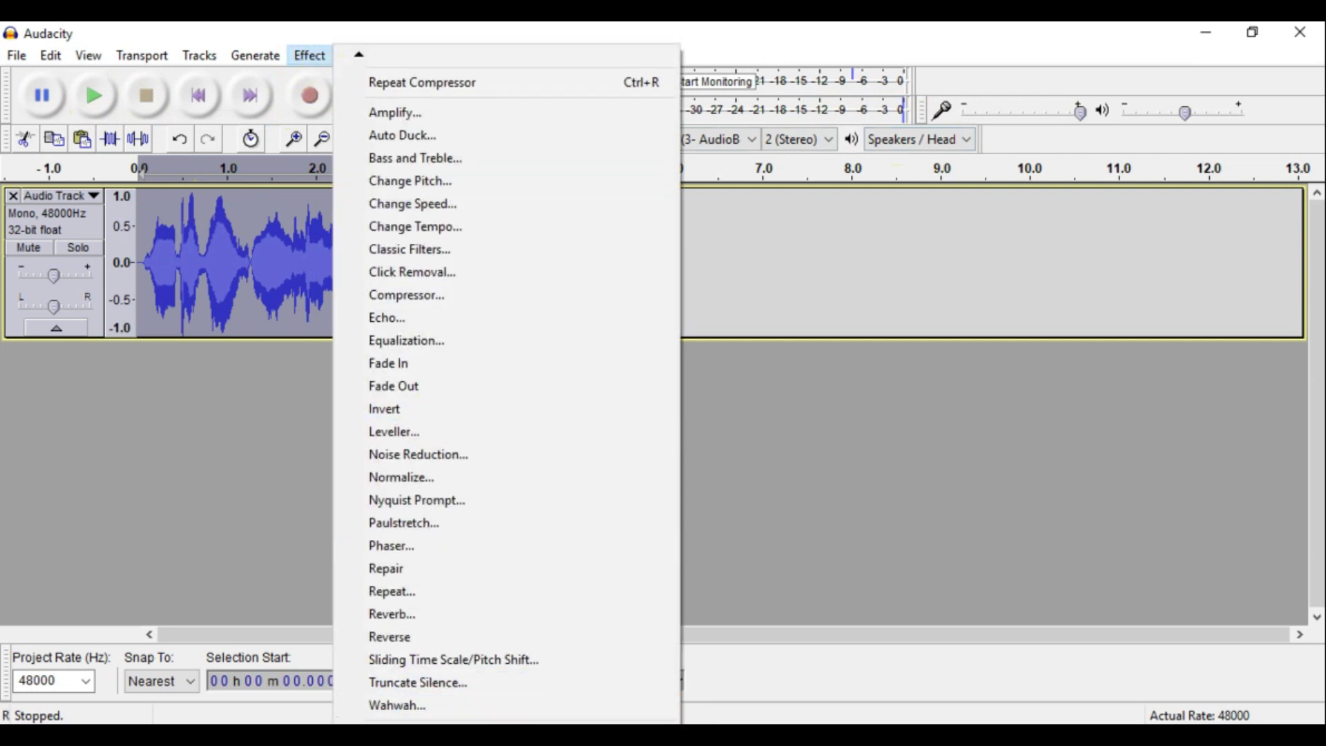
pyautogui.scroll(-6, 432, 600)
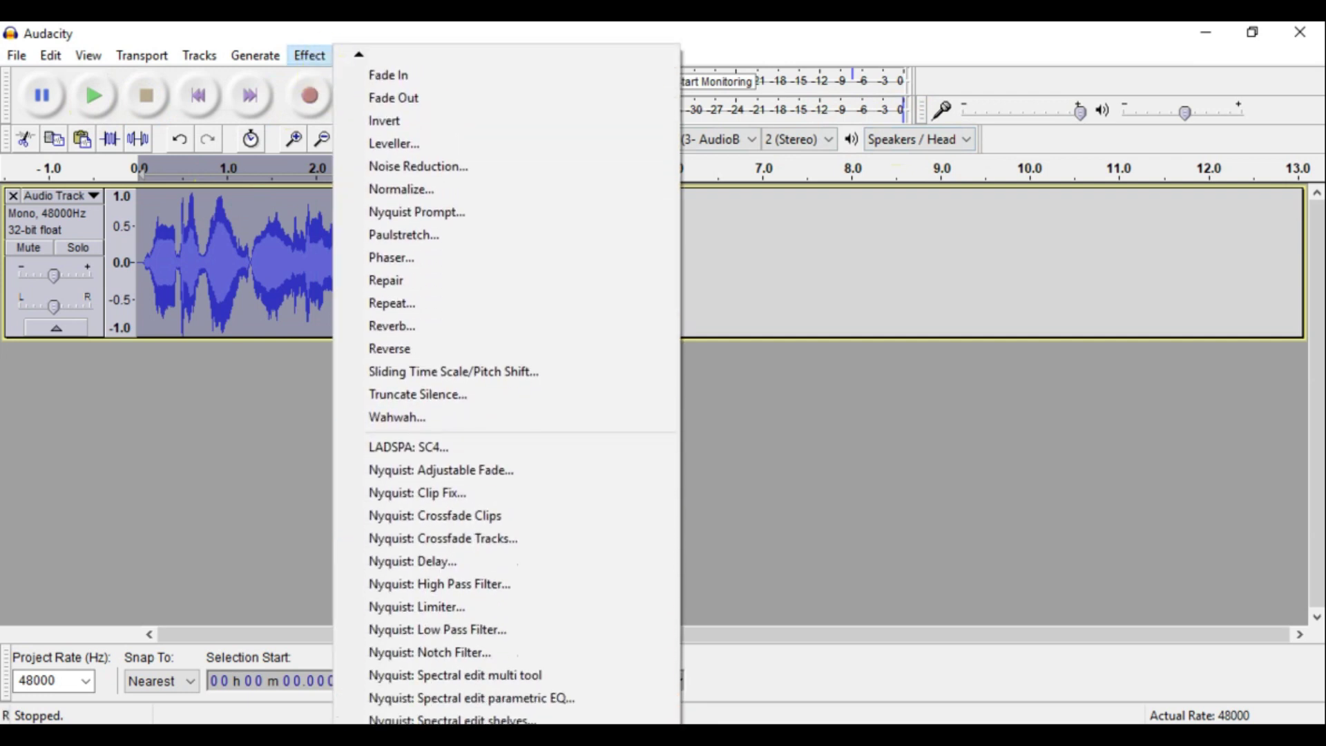
pyautogui.click(435, 561)
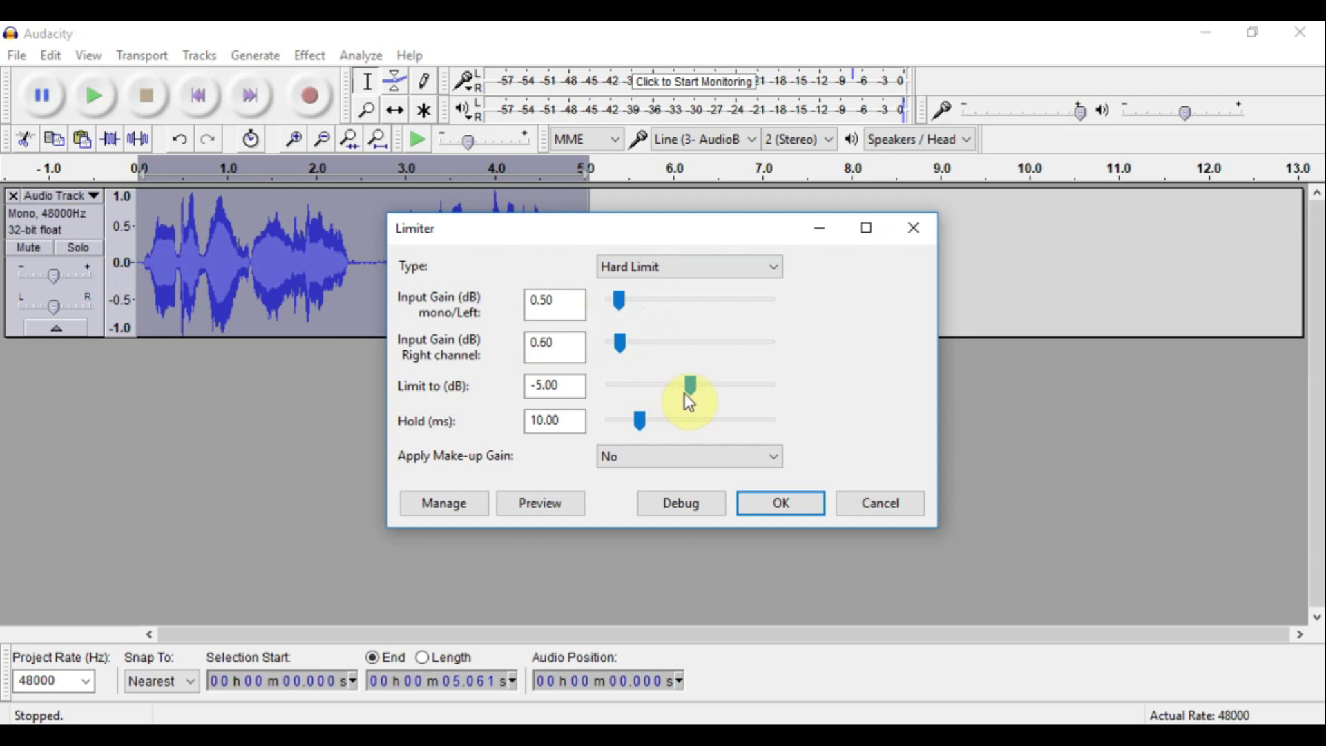
pyautogui.click(792, 509)
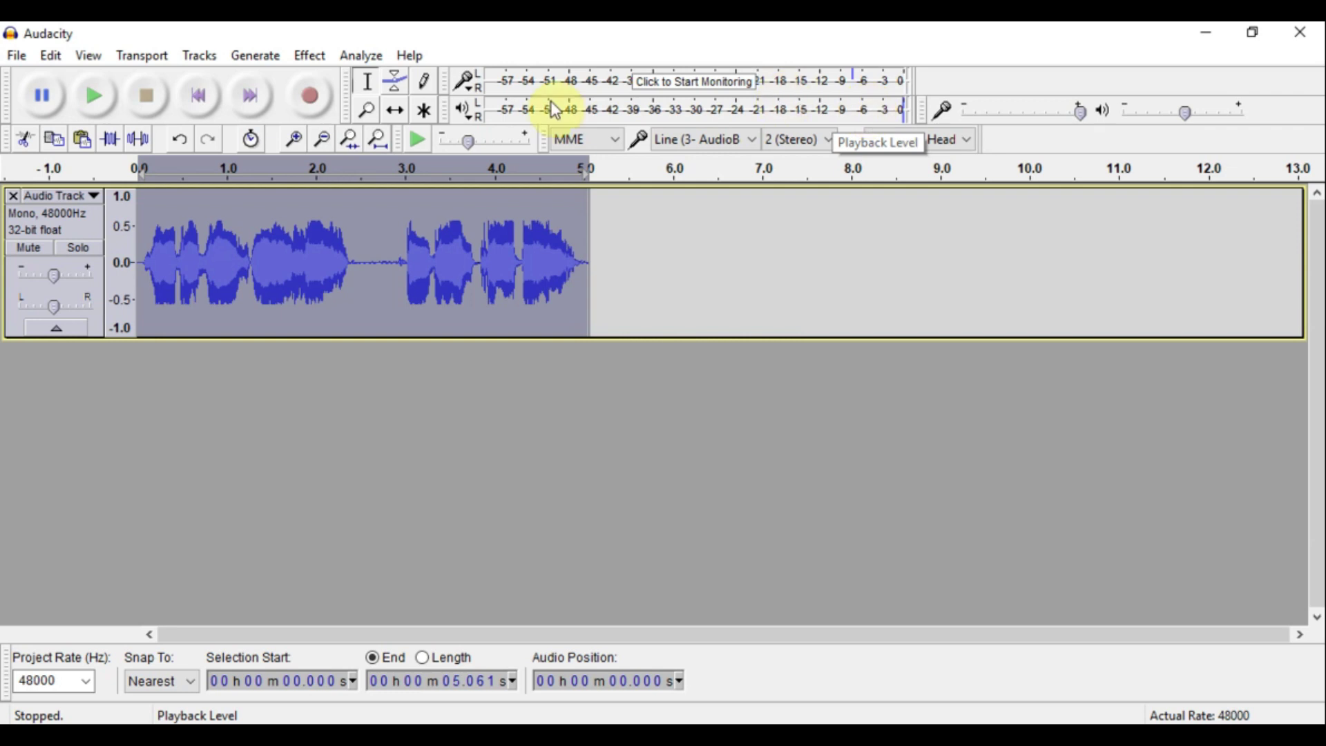
# Audition the equalized, compressed and limited clip, then bring up the Effect menu.
pyautogui.click(94, 98)
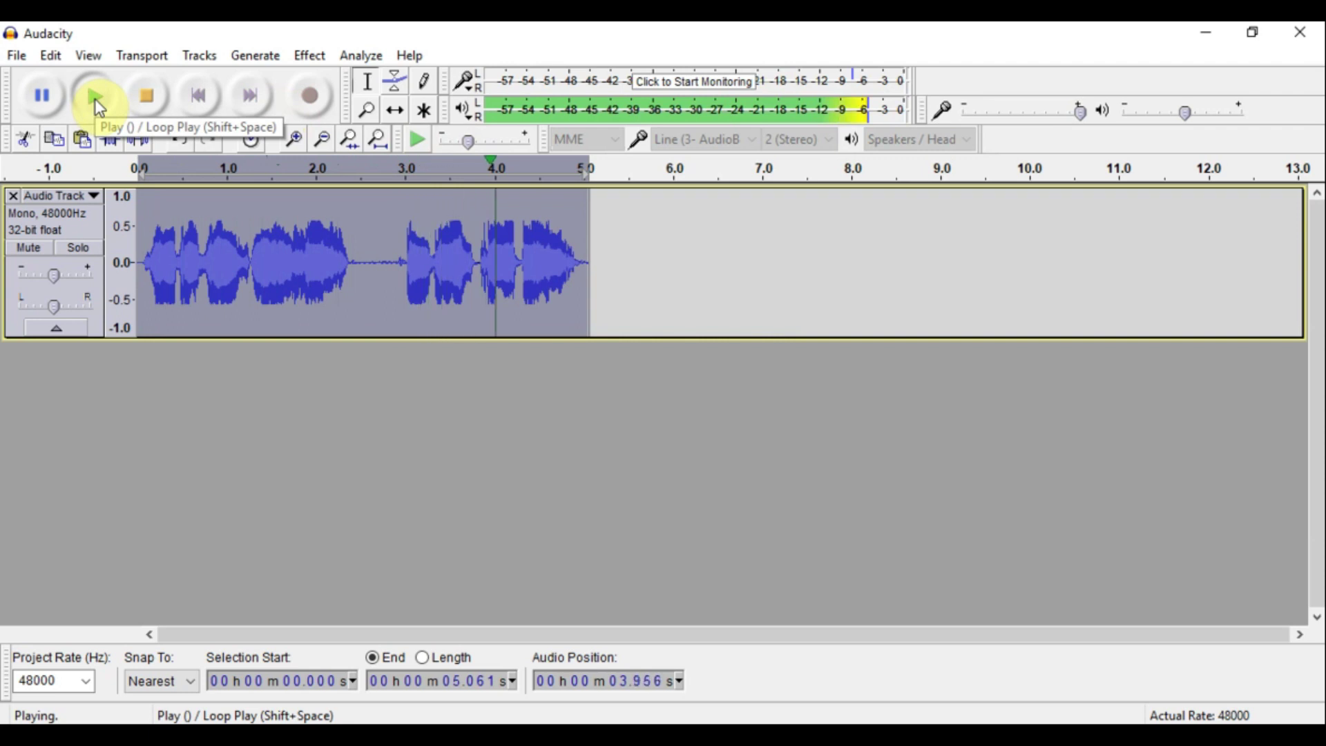
pyautogui.click(147, 109)
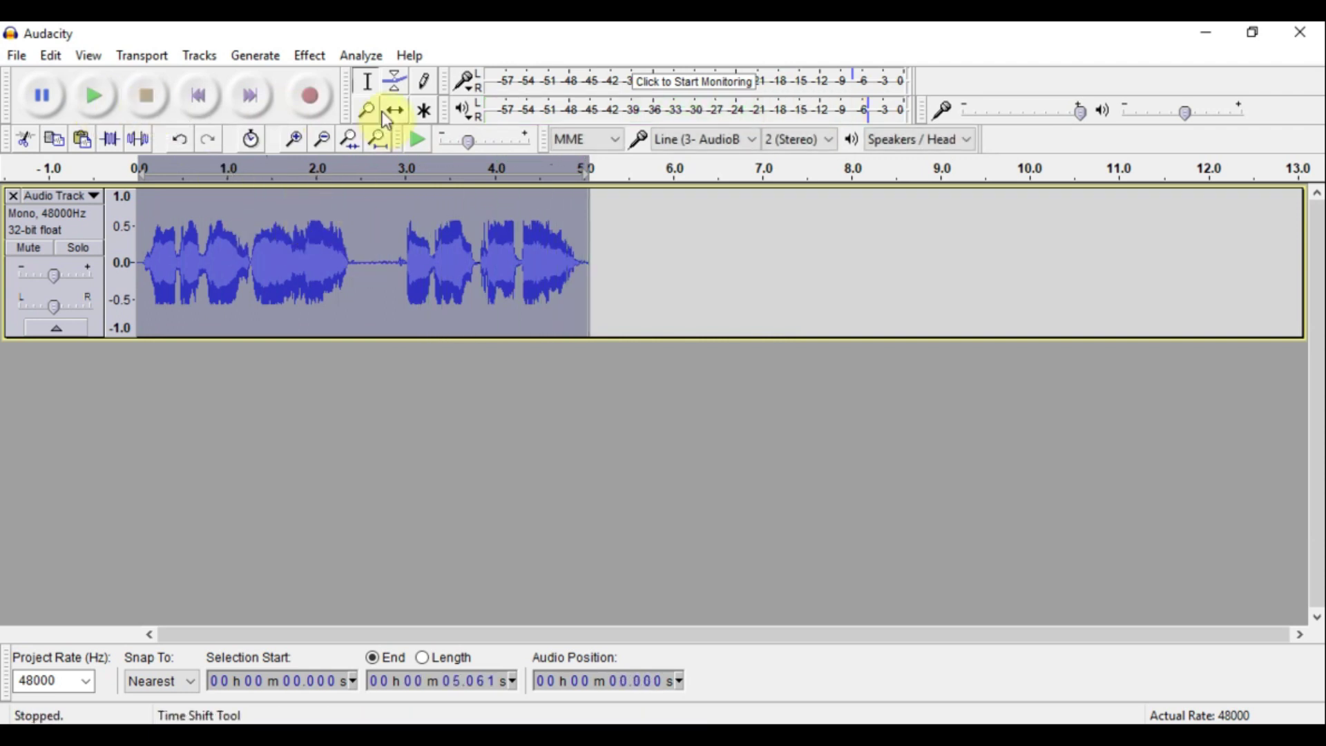
pyautogui.click(310, 56)
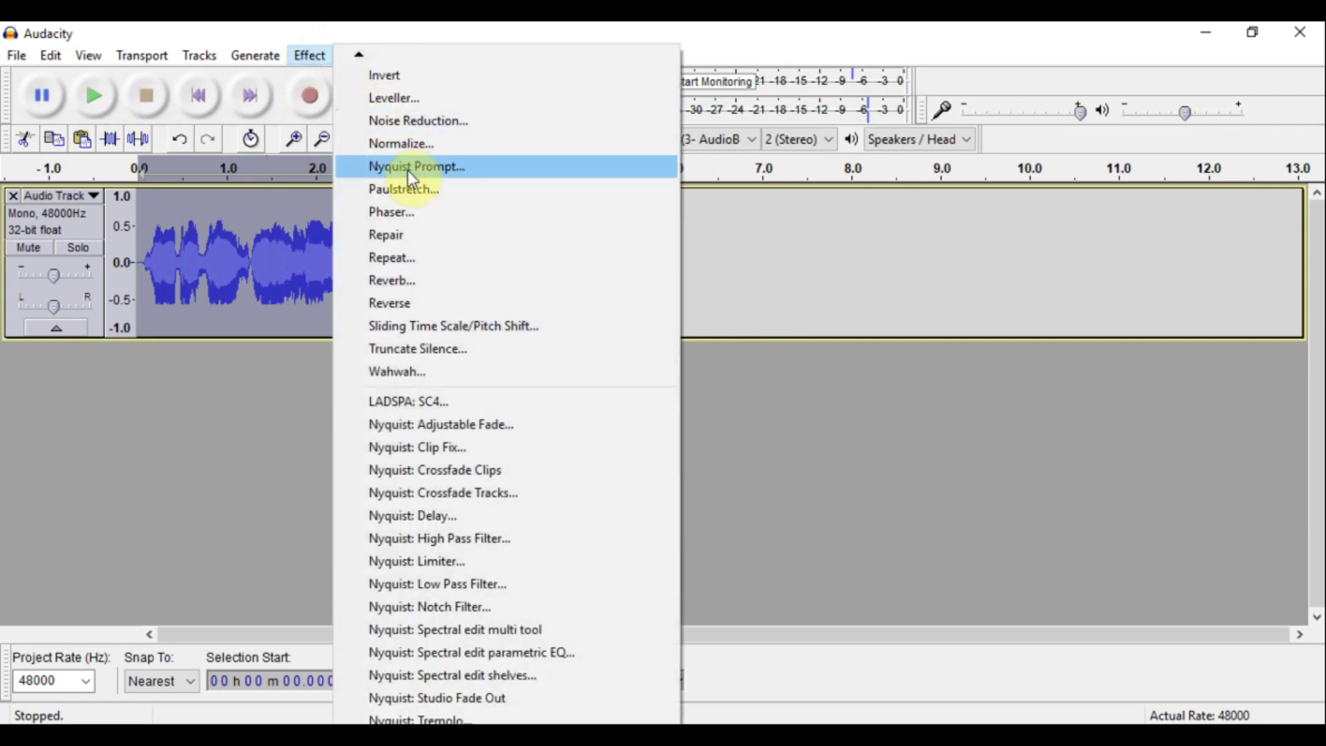
pyautogui.moveTo(363, 57)
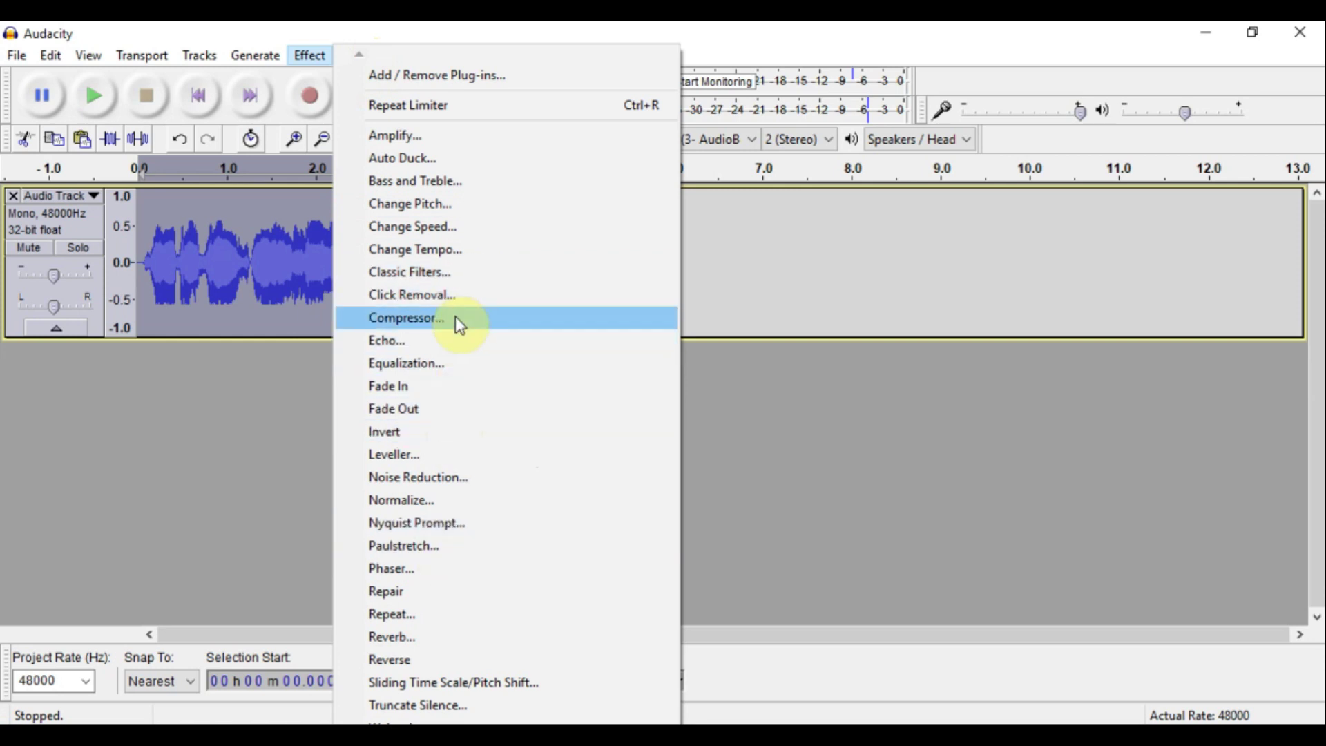
# Apply Echo to the voice clip, play the result, and select the full 0–5.06 s clip.
pyautogui.click(449, 341)
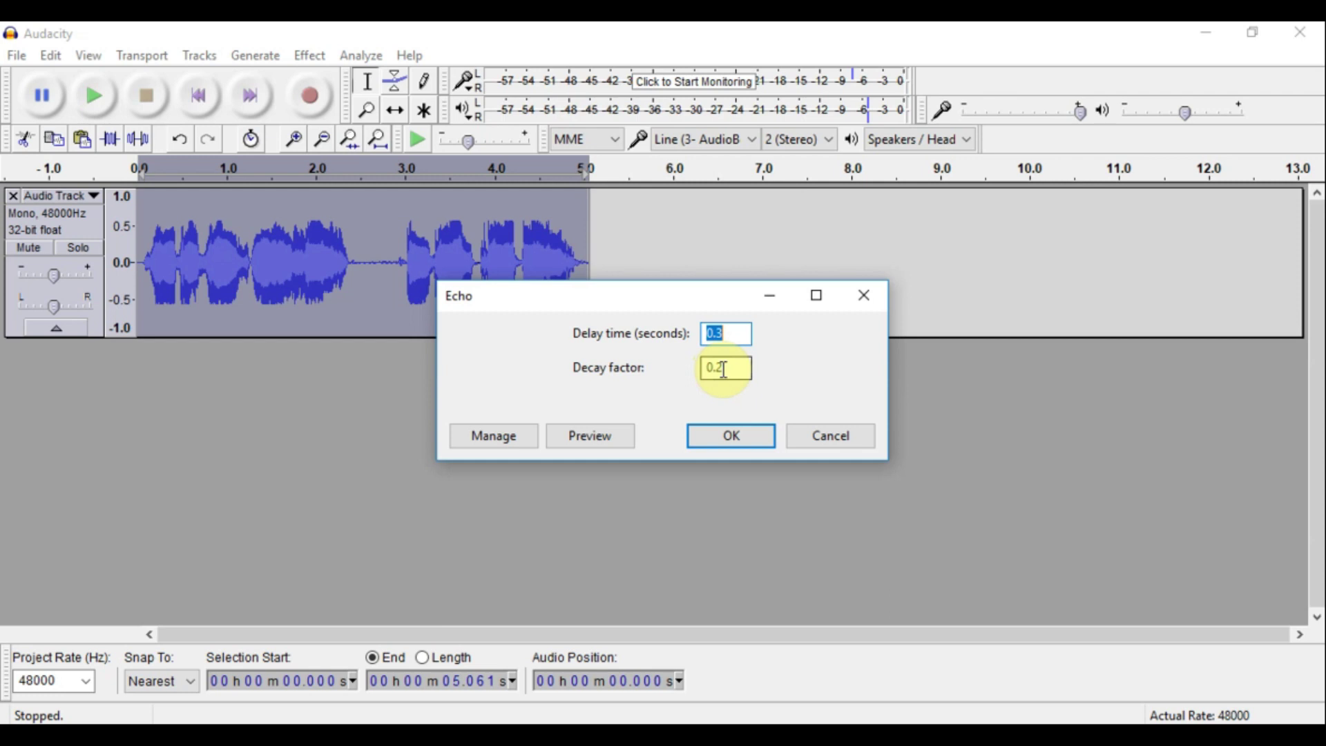
pyautogui.click(732, 436)
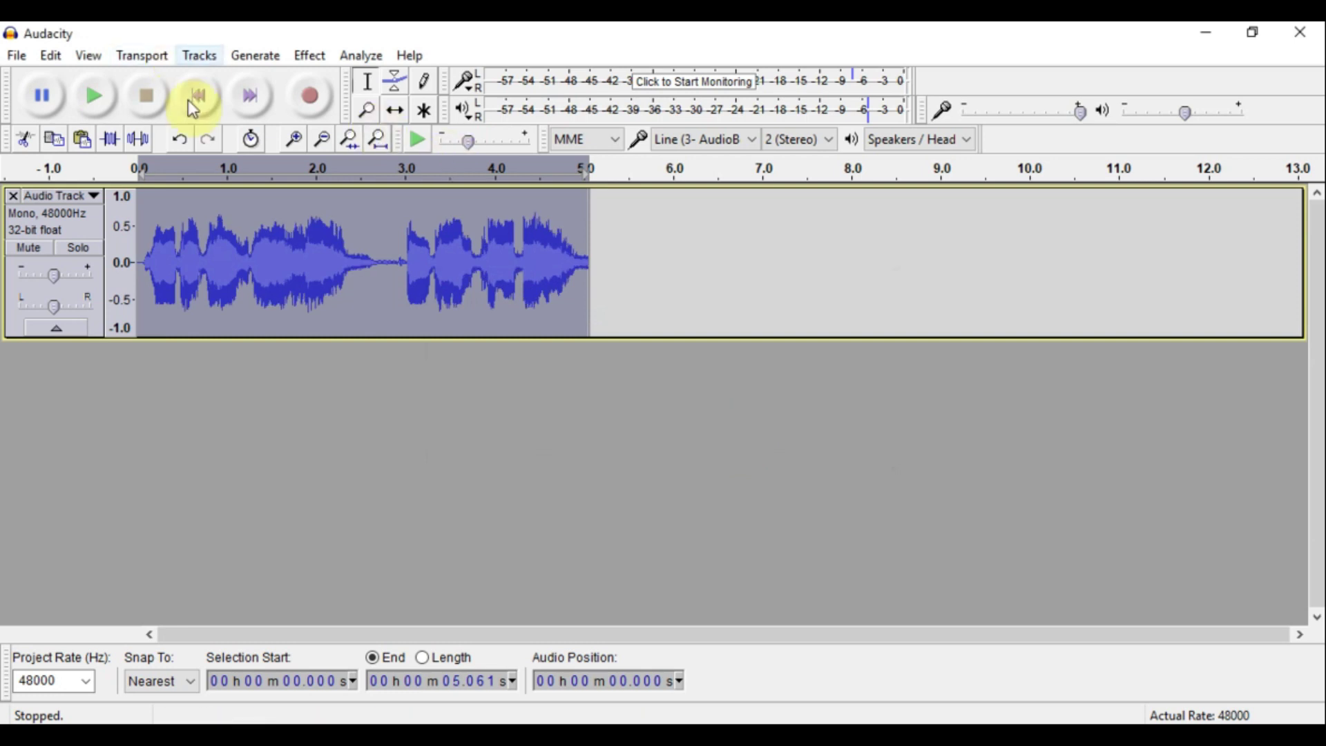
pyautogui.click(95, 100)
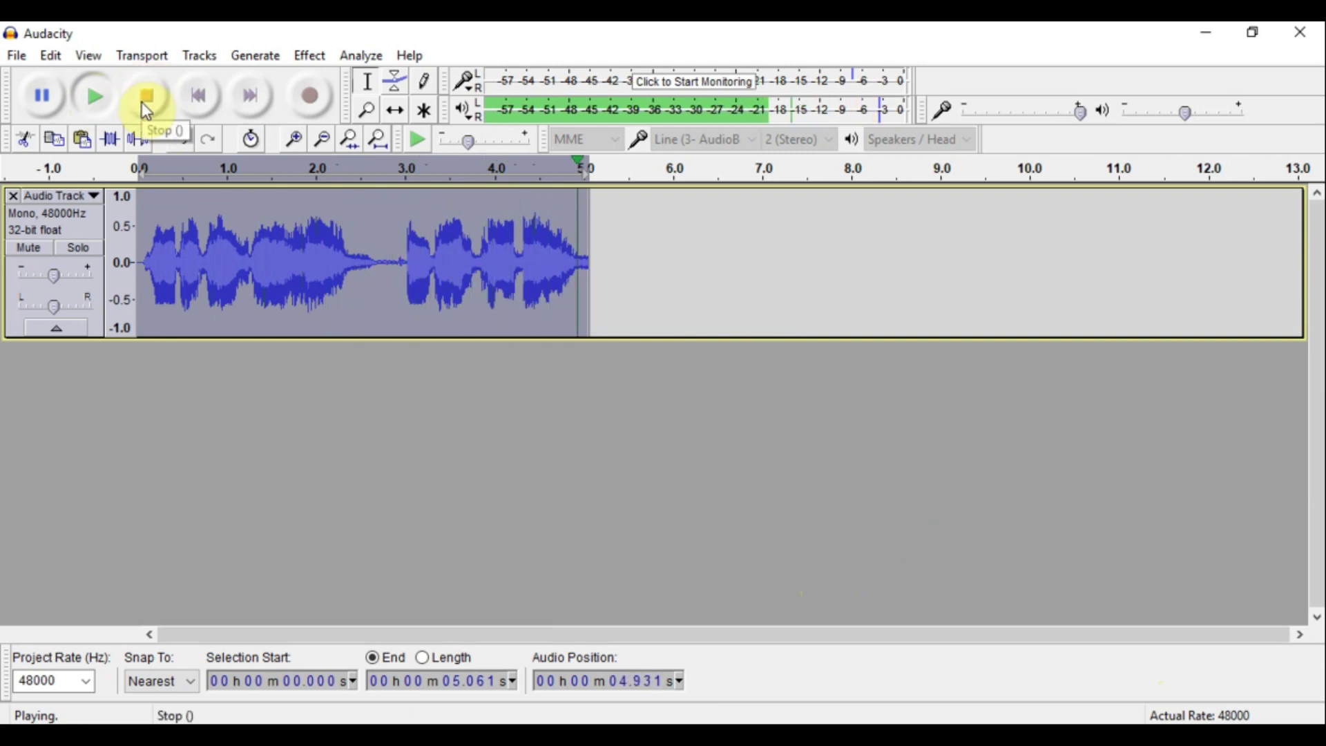
pyautogui.press('XF86AudioLowerVolume')
pyautogui.click(143, 207)
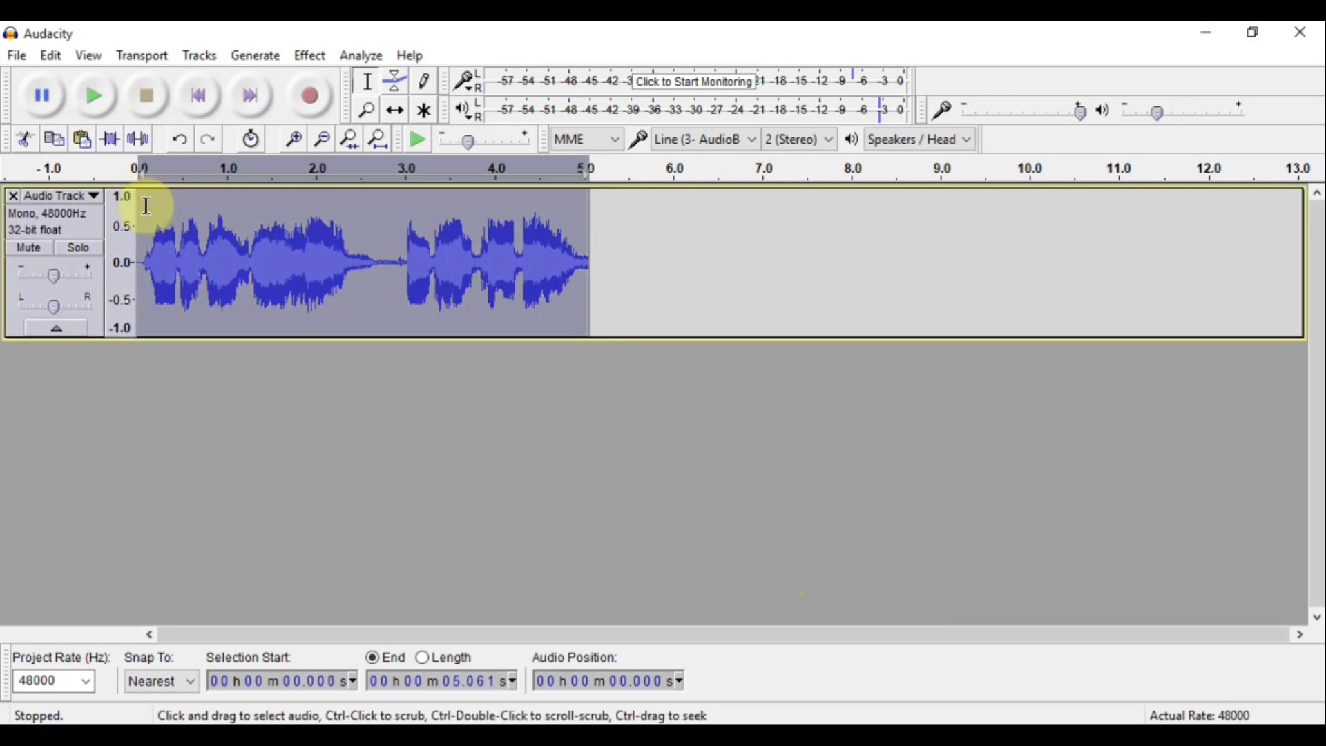
pyautogui.click(310, 60)
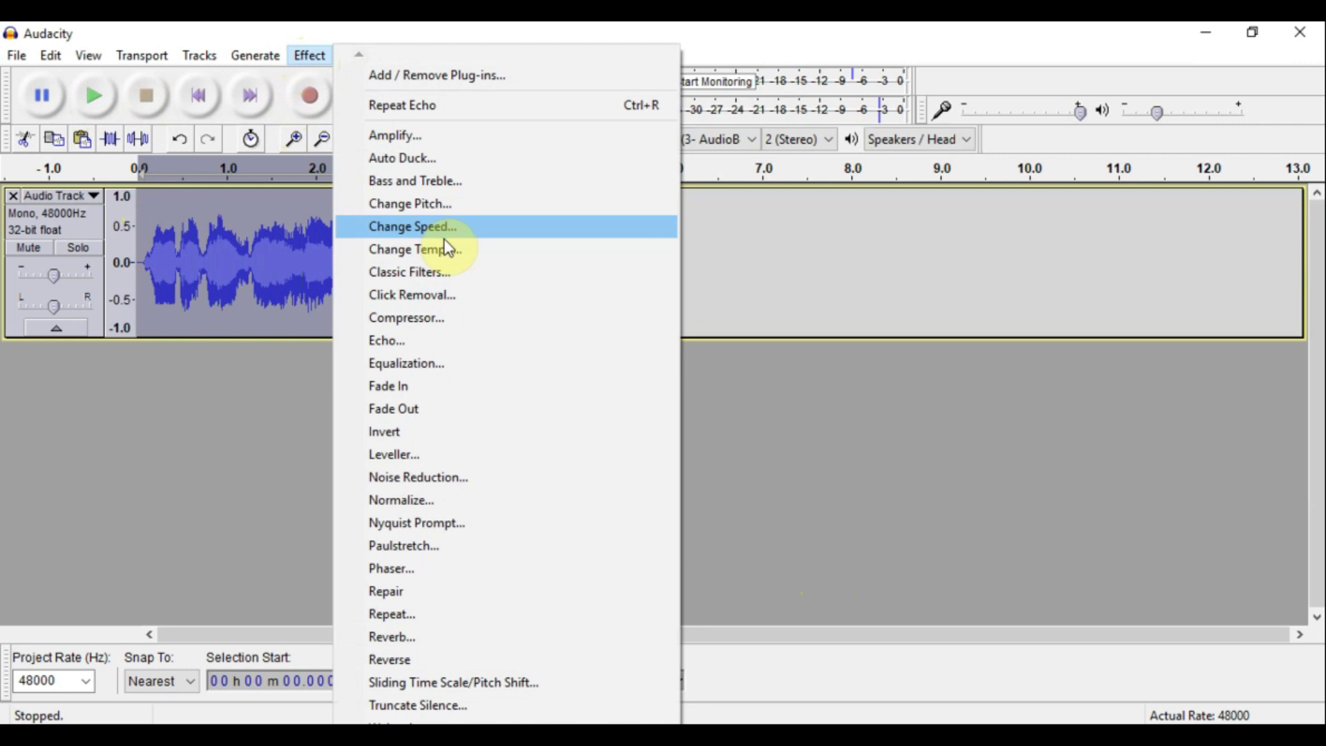
# Preview and apply a Chebyshev Type I highpass Classic Filter with a 1000 Hz cutoff.
pyautogui.click(444, 272)
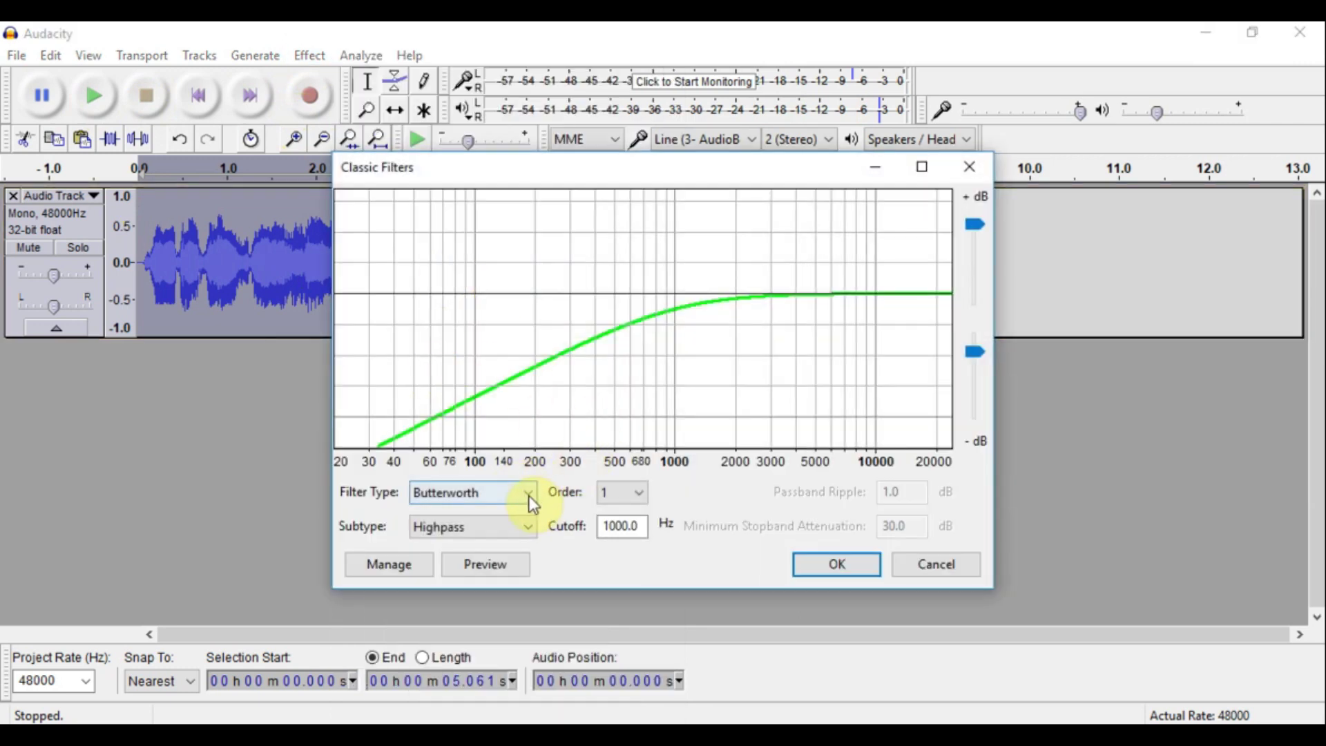
pyautogui.click(528, 526)
pyautogui.click(528, 525)
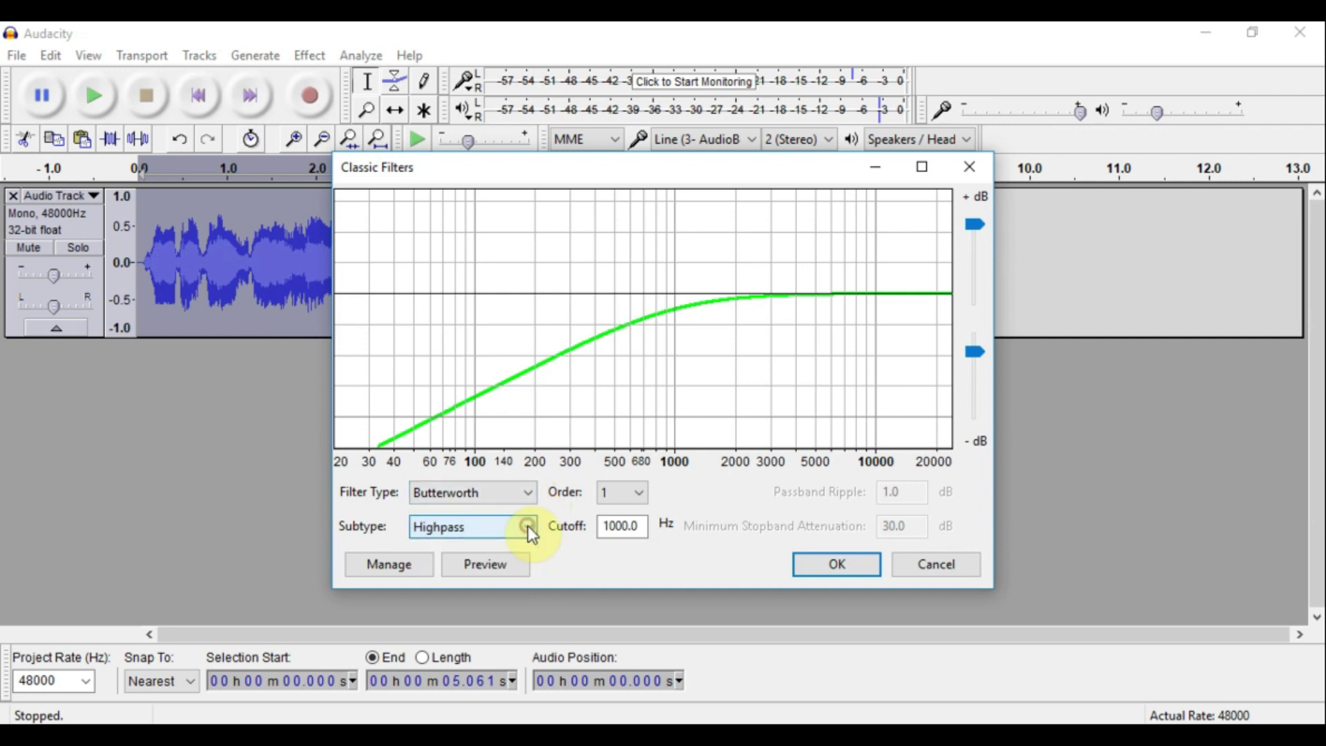
pyautogui.click(526, 488)
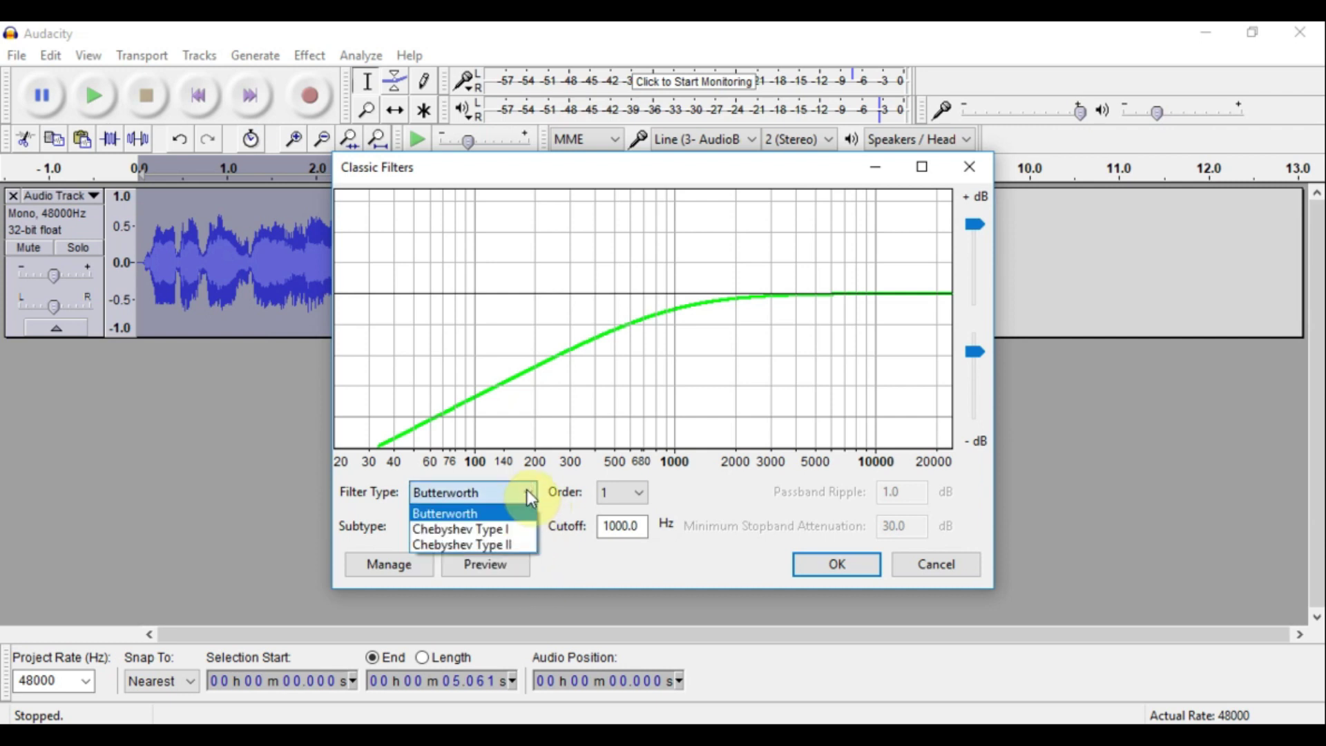
pyautogui.click(520, 533)
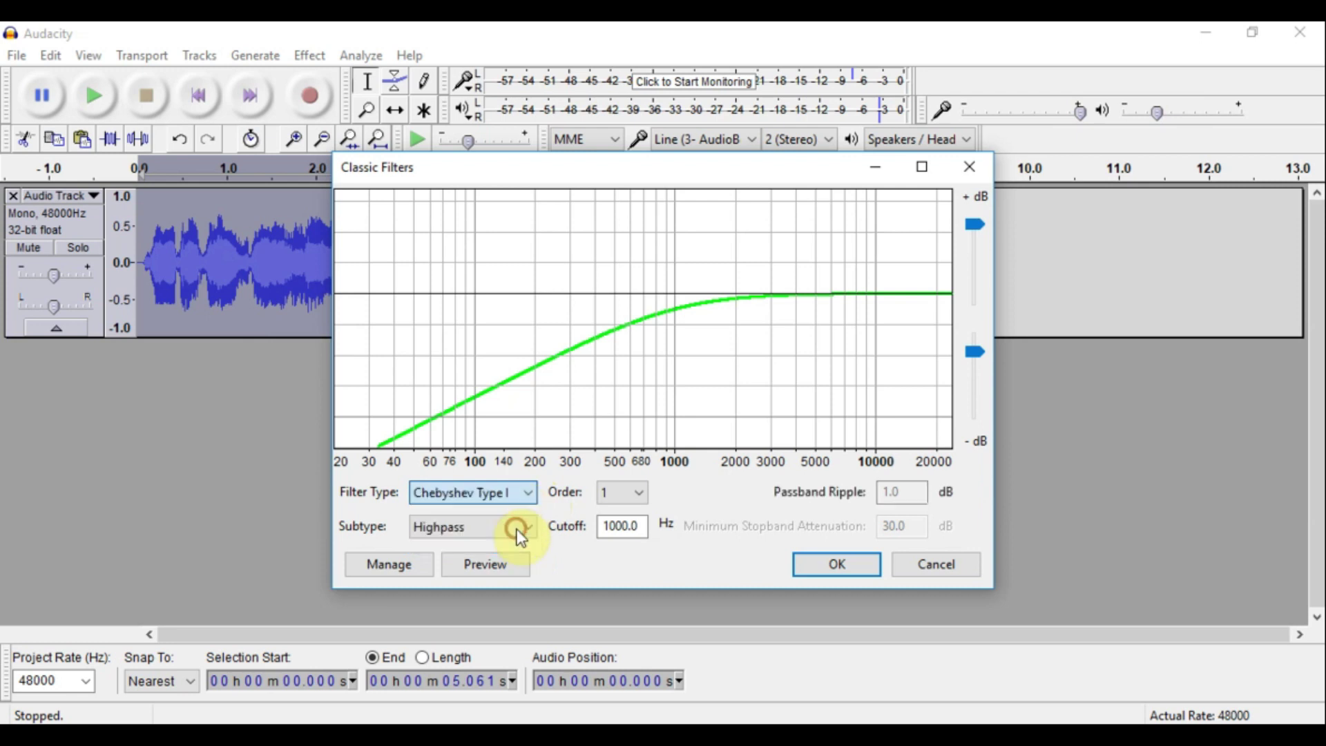
pyautogui.click(486, 565)
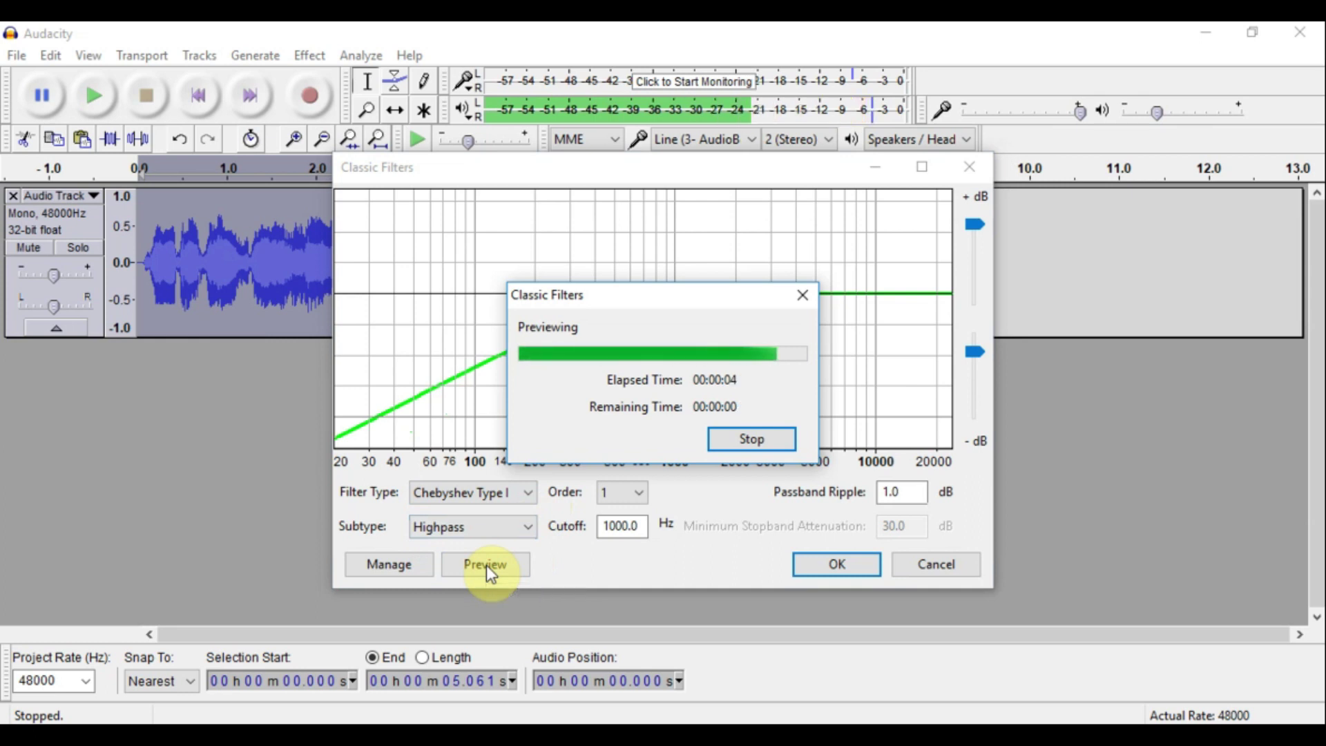
pyautogui.click(837, 564)
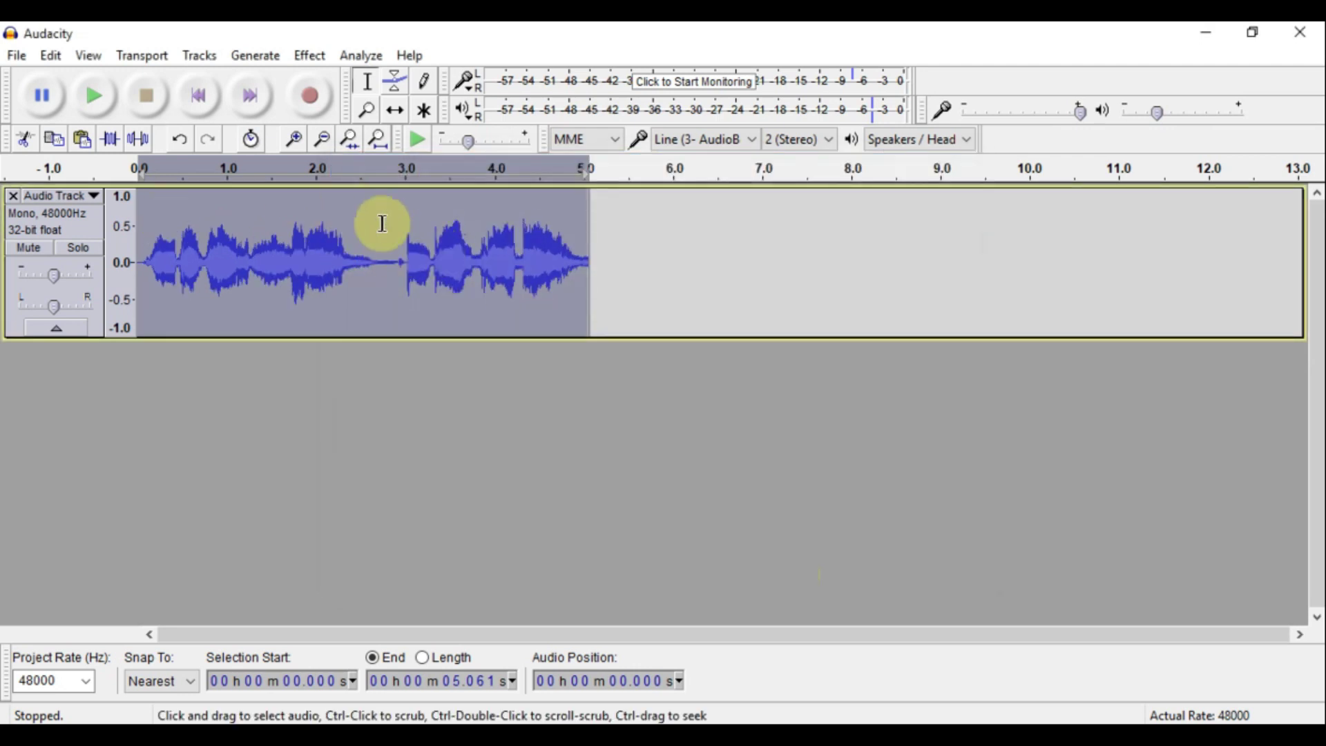
pyautogui.click(311, 58)
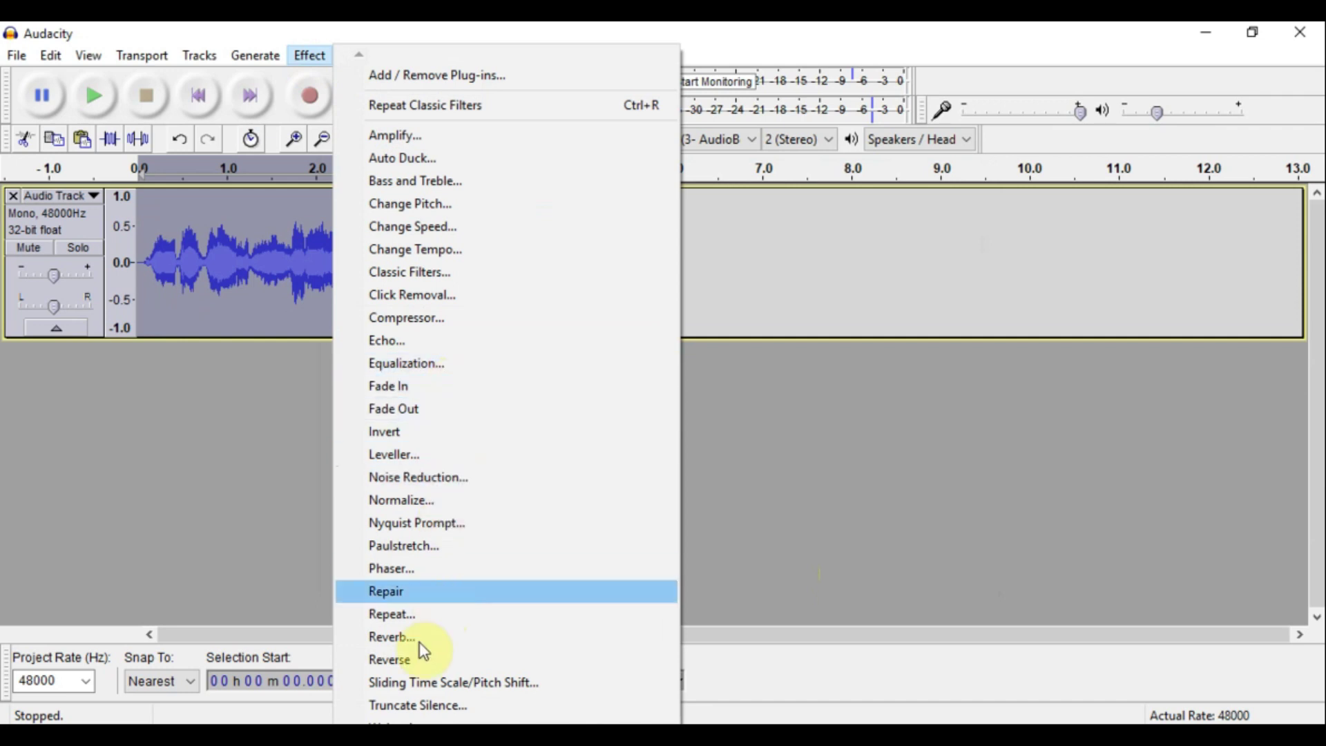
# In Equalization, preview the Telephone and AM Radio preset curves on the clip.
pyautogui.scroll(-8, 508, 718)
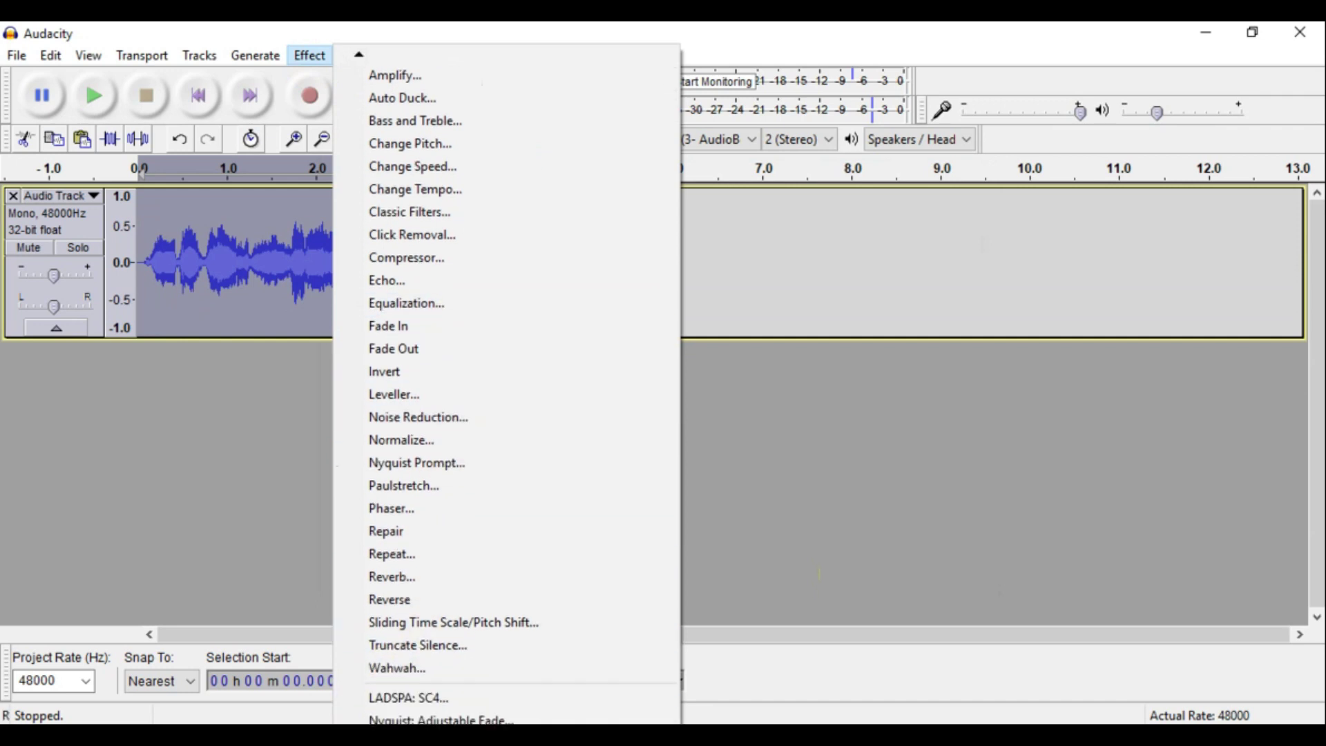
pyautogui.scroll(-5, 508, 397)
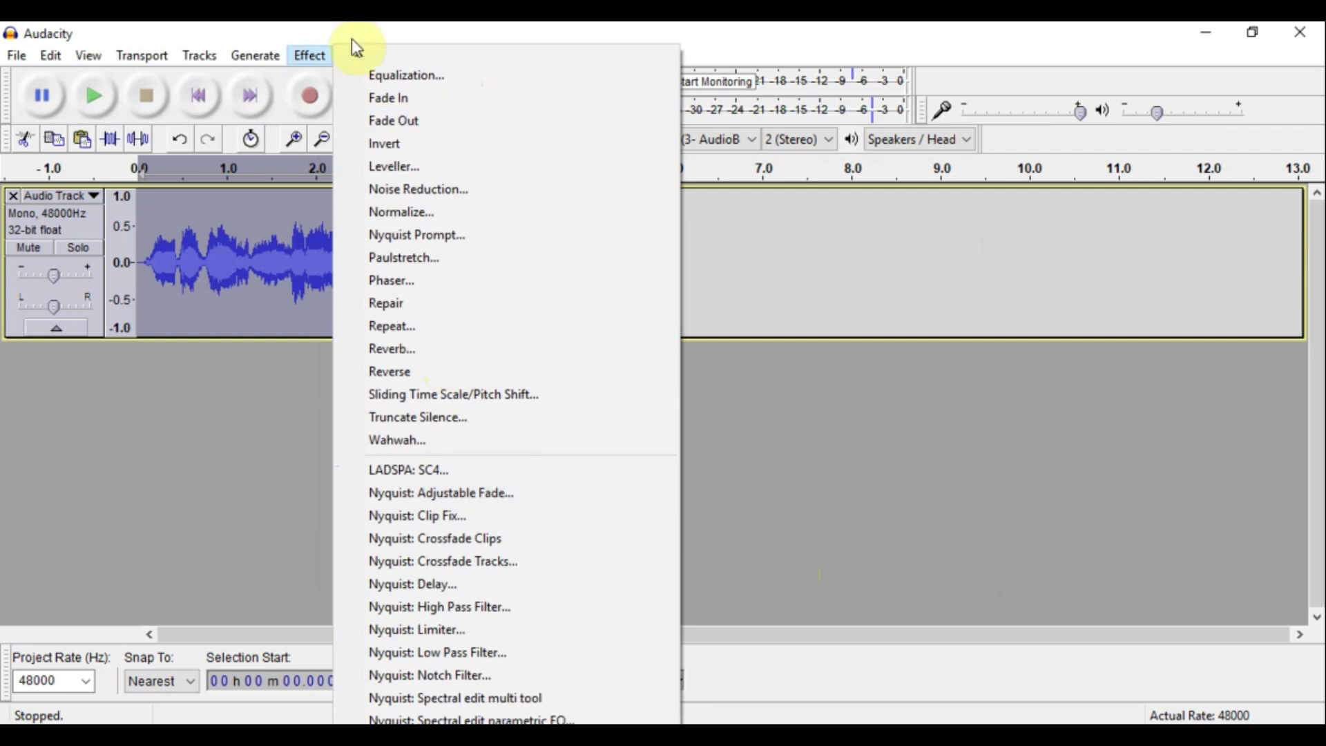
pyautogui.moveTo(358, 60)
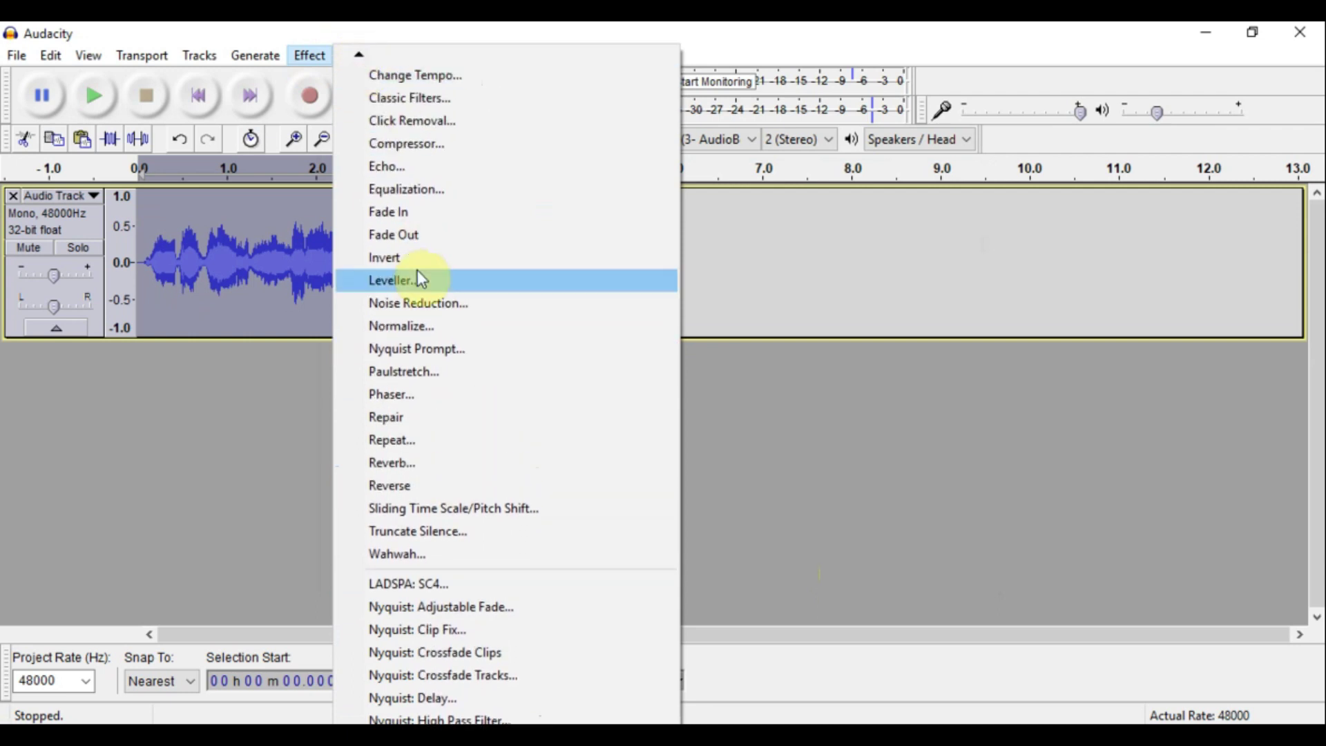
pyautogui.click(409, 189)
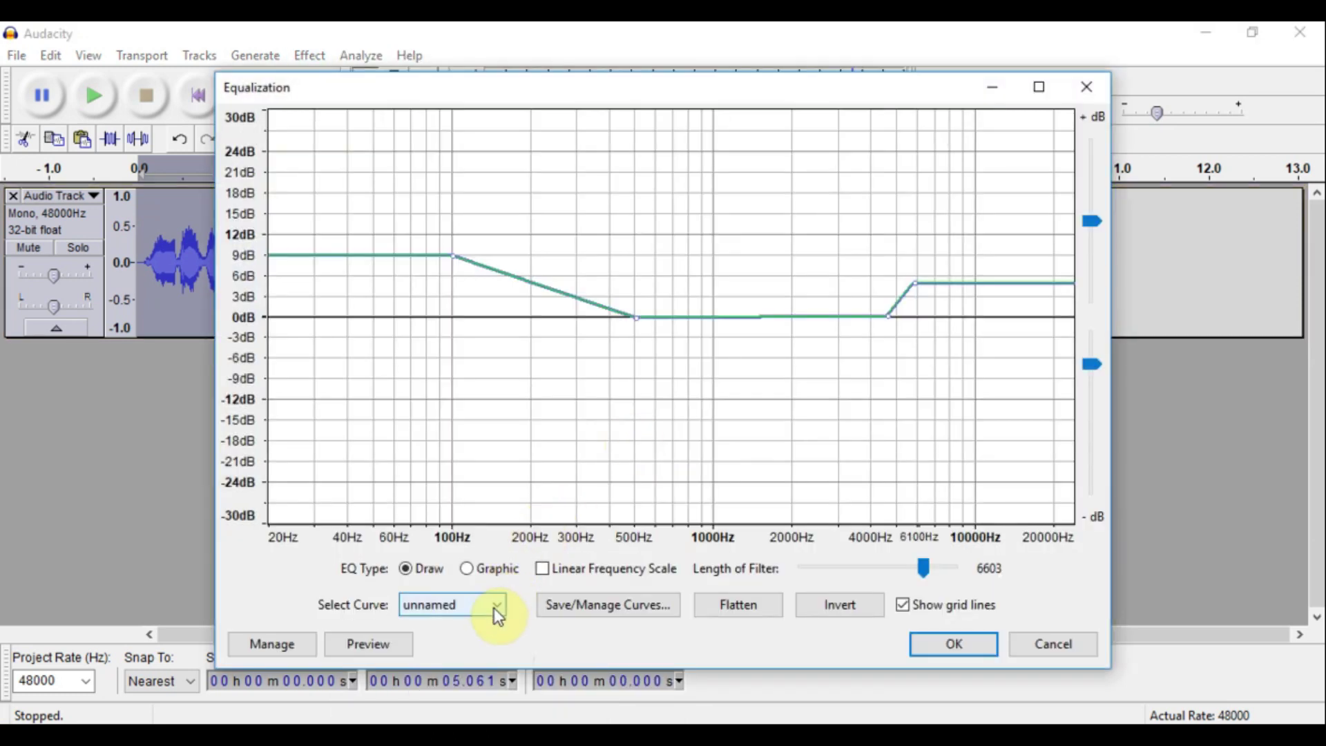
pyautogui.click(497, 607)
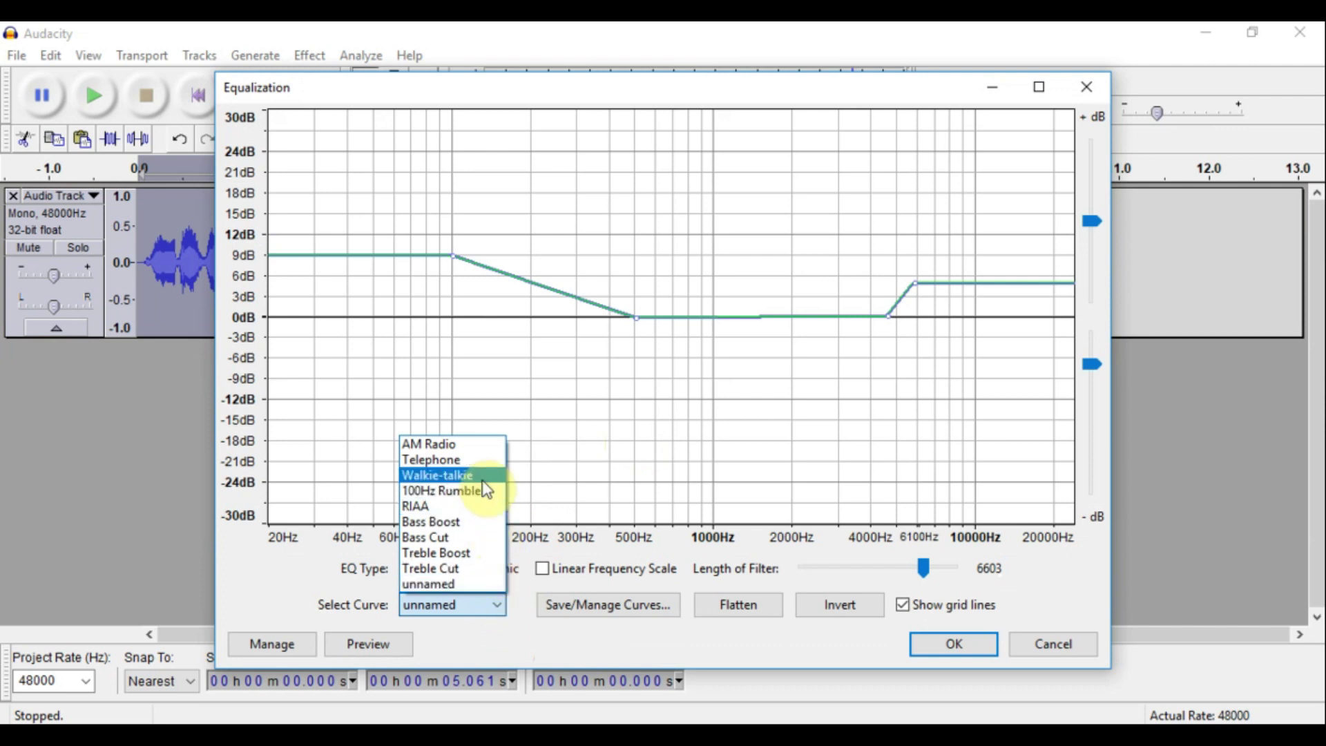
pyautogui.click(471, 463)
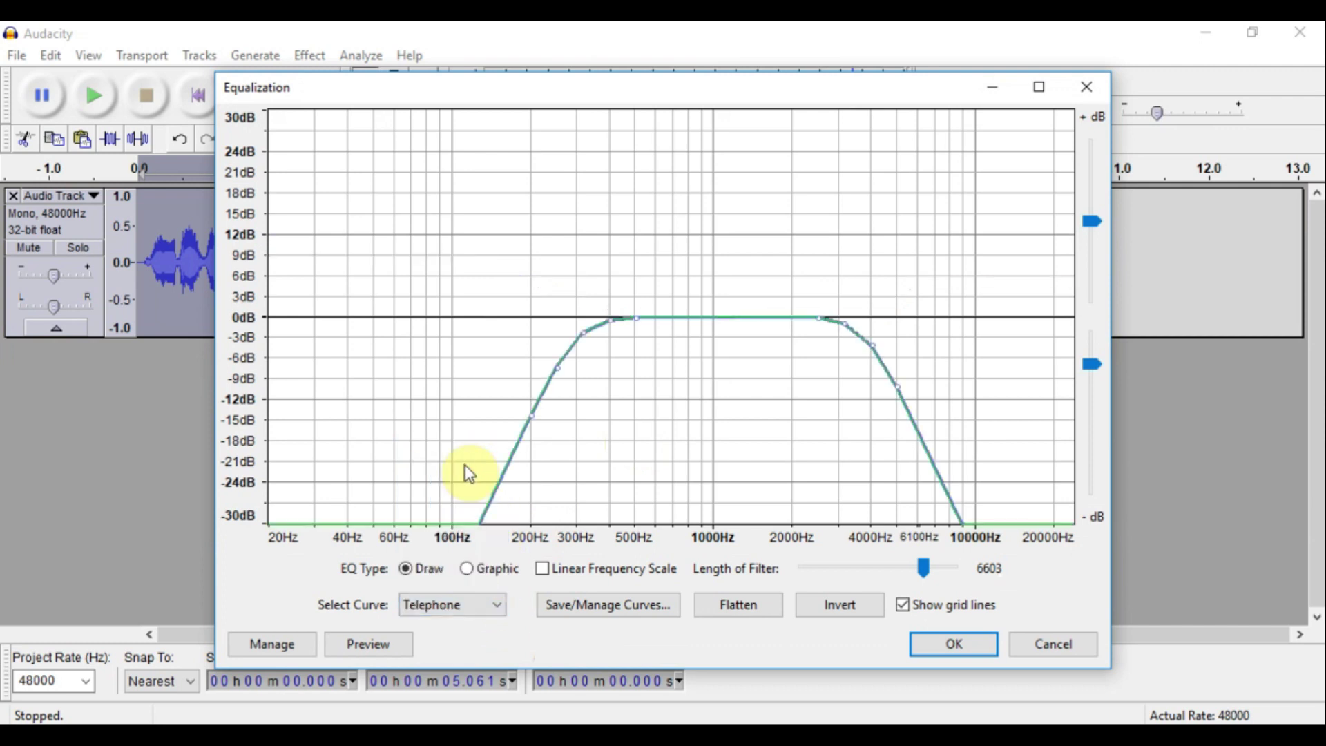
pyautogui.click(388, 649)
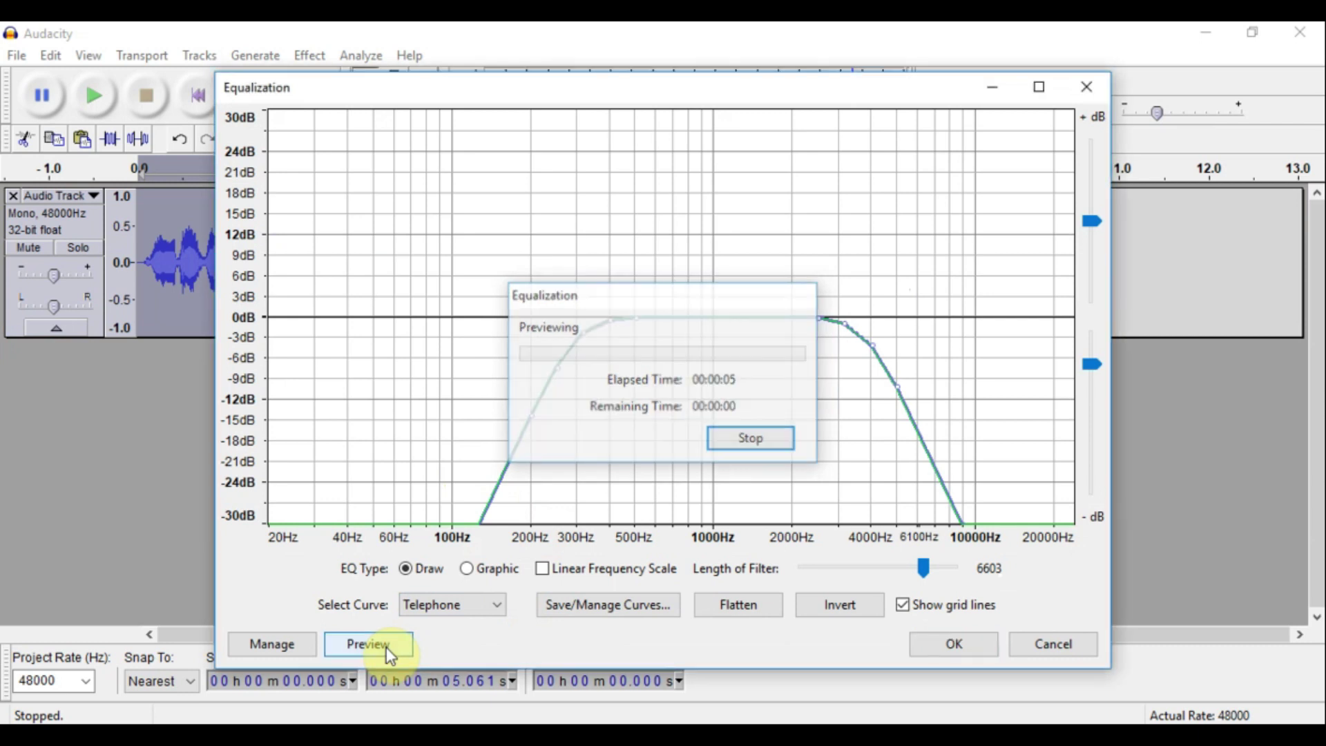
pyautogui.click(496, 604)
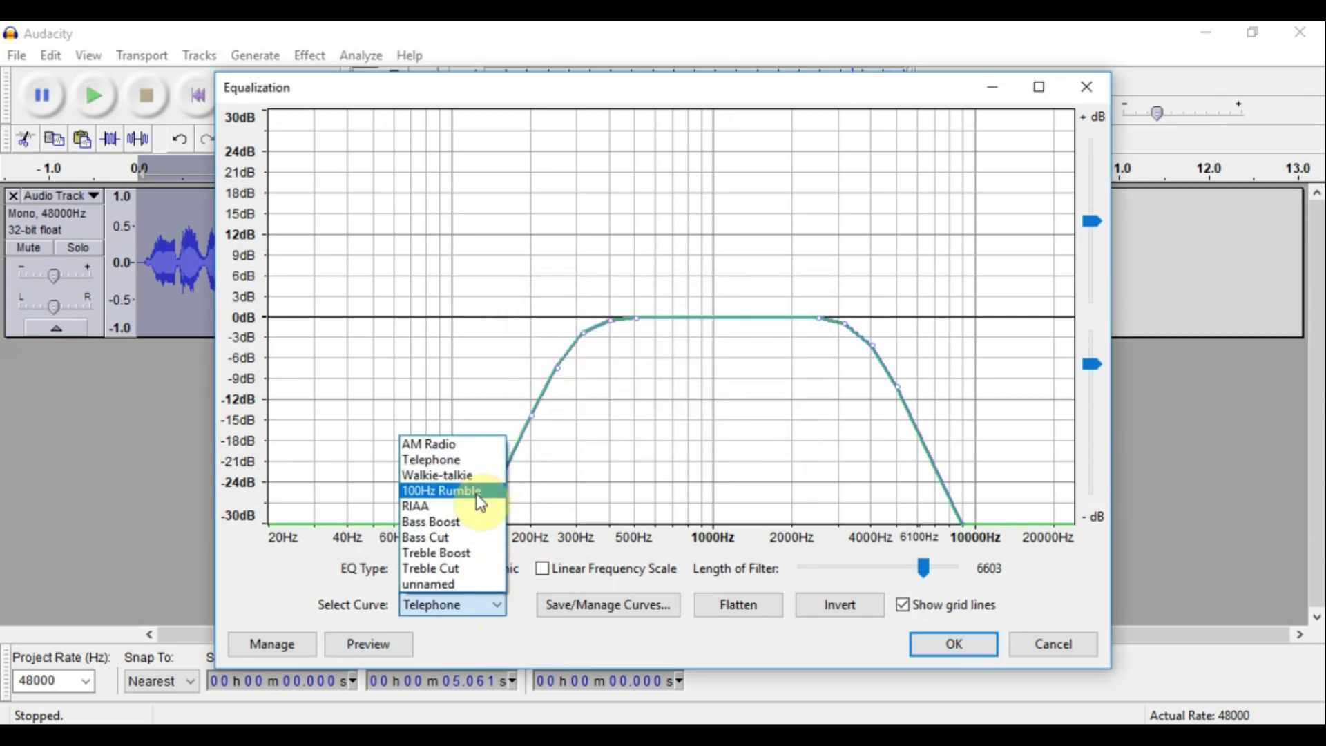
pyautogui.click(461, 444)
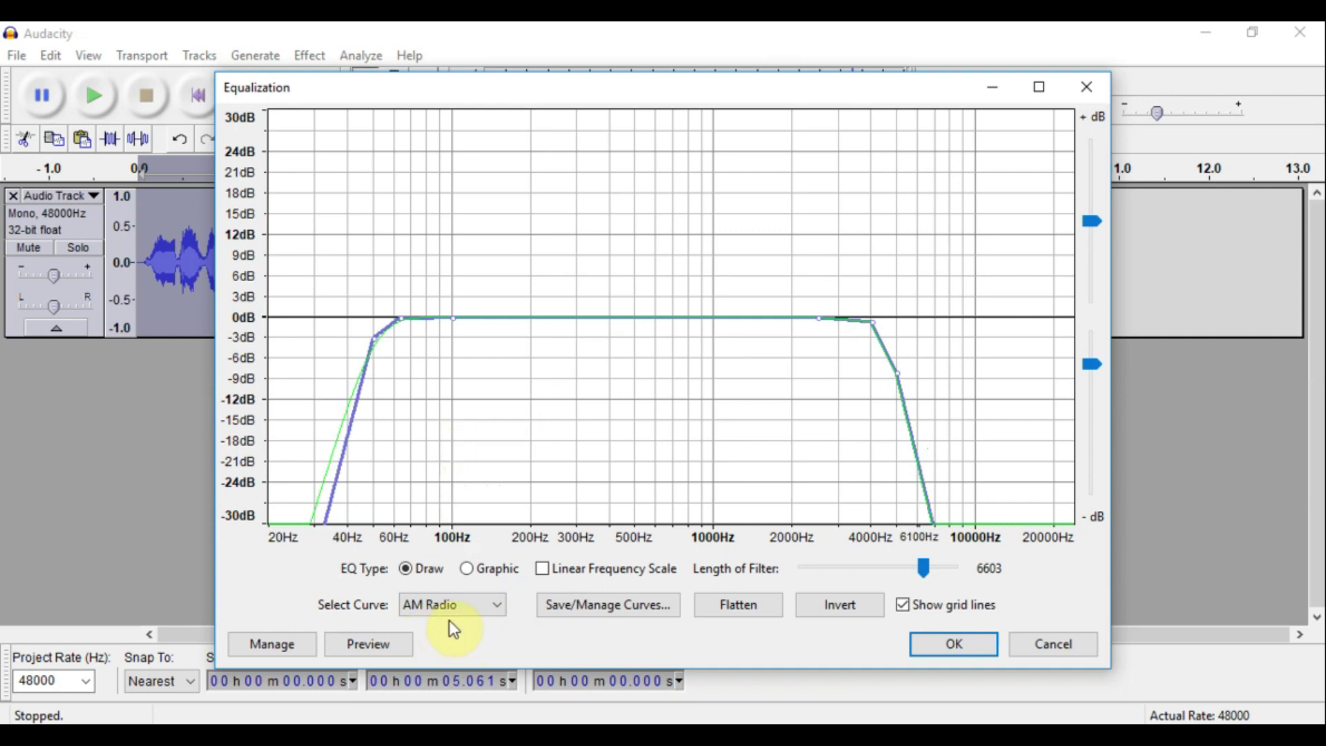
pyautogui.click(378, 648)
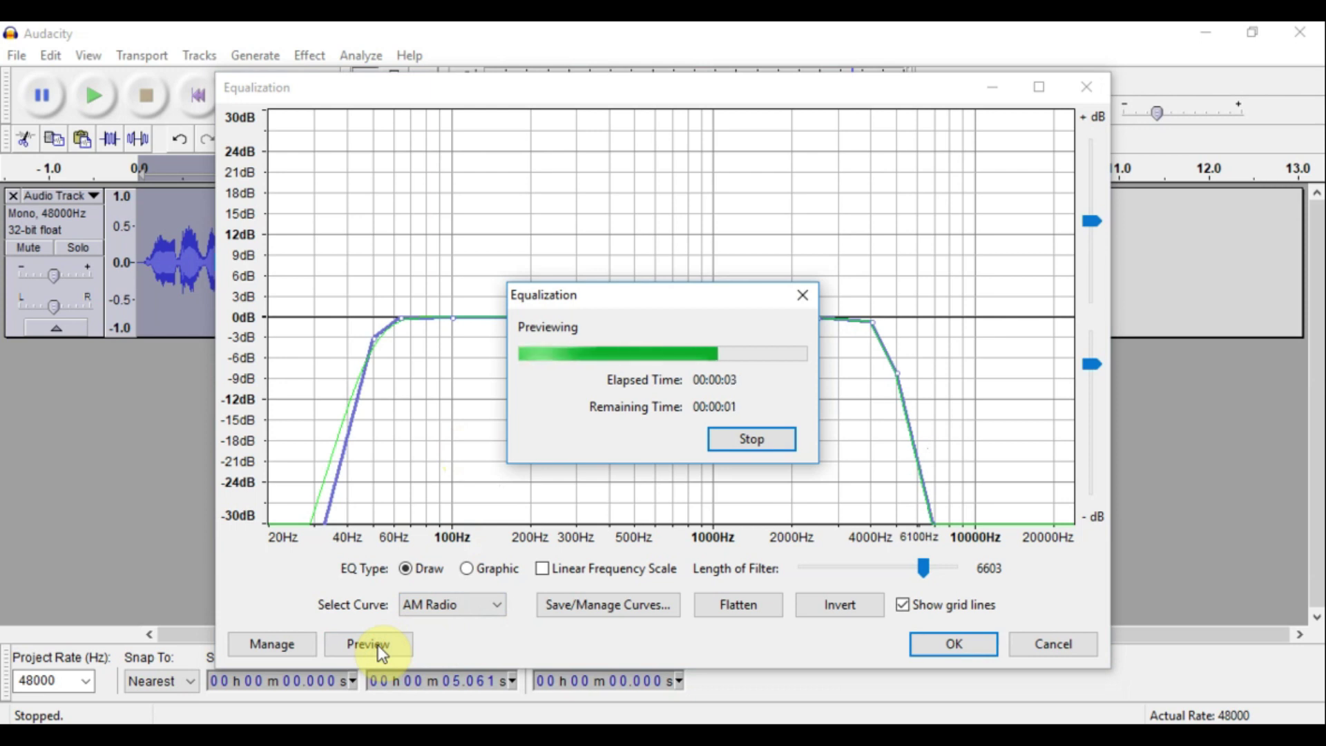
# Pick the Walkie-talkie curve (100–2000 Hz), preview it, and apply it.
pyautogui.click(500, 603)
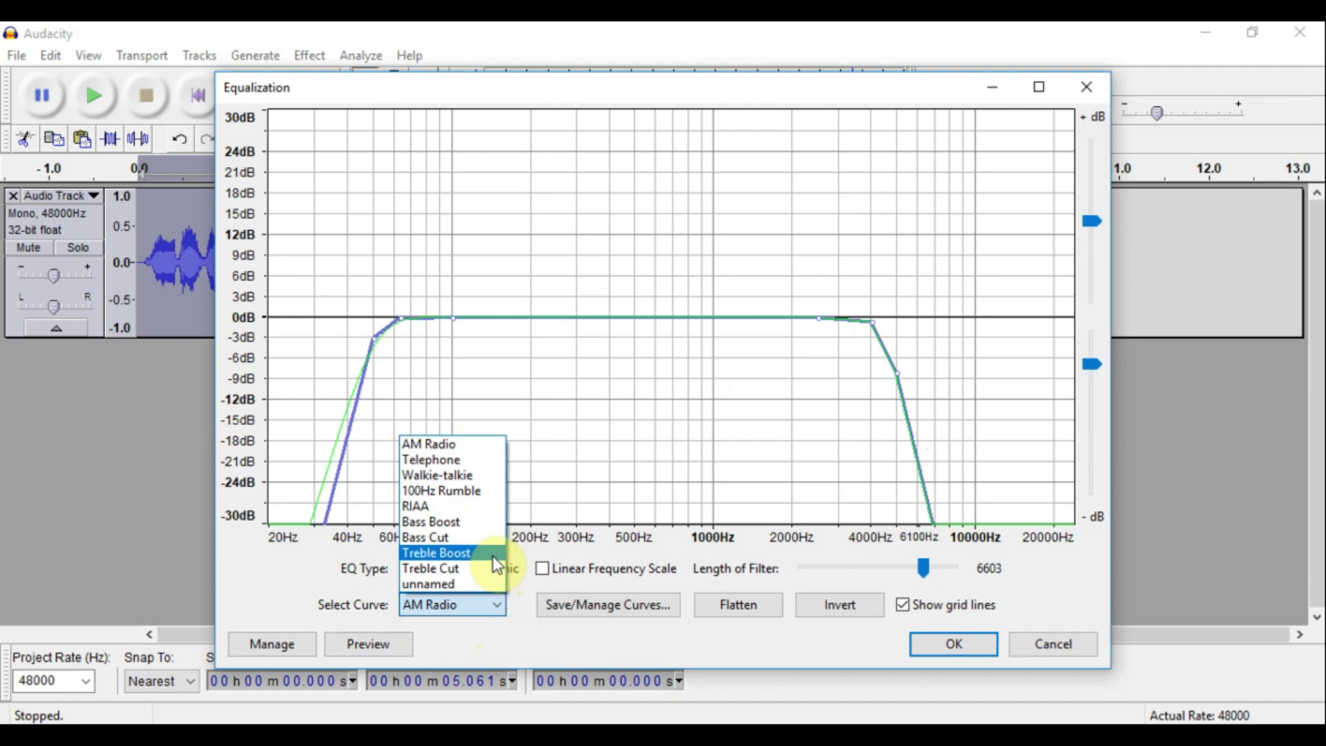
pyautogui.click(484, 474)
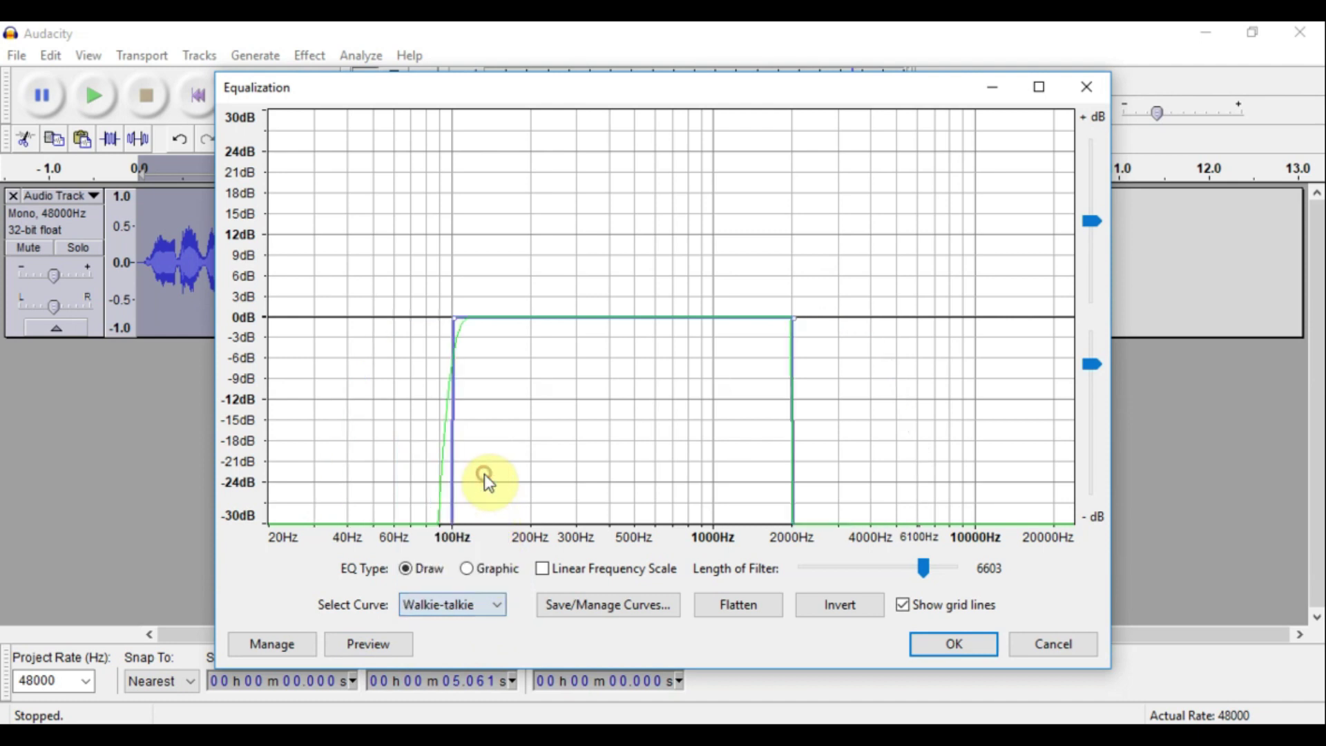
pyautogui.click(384, 652)
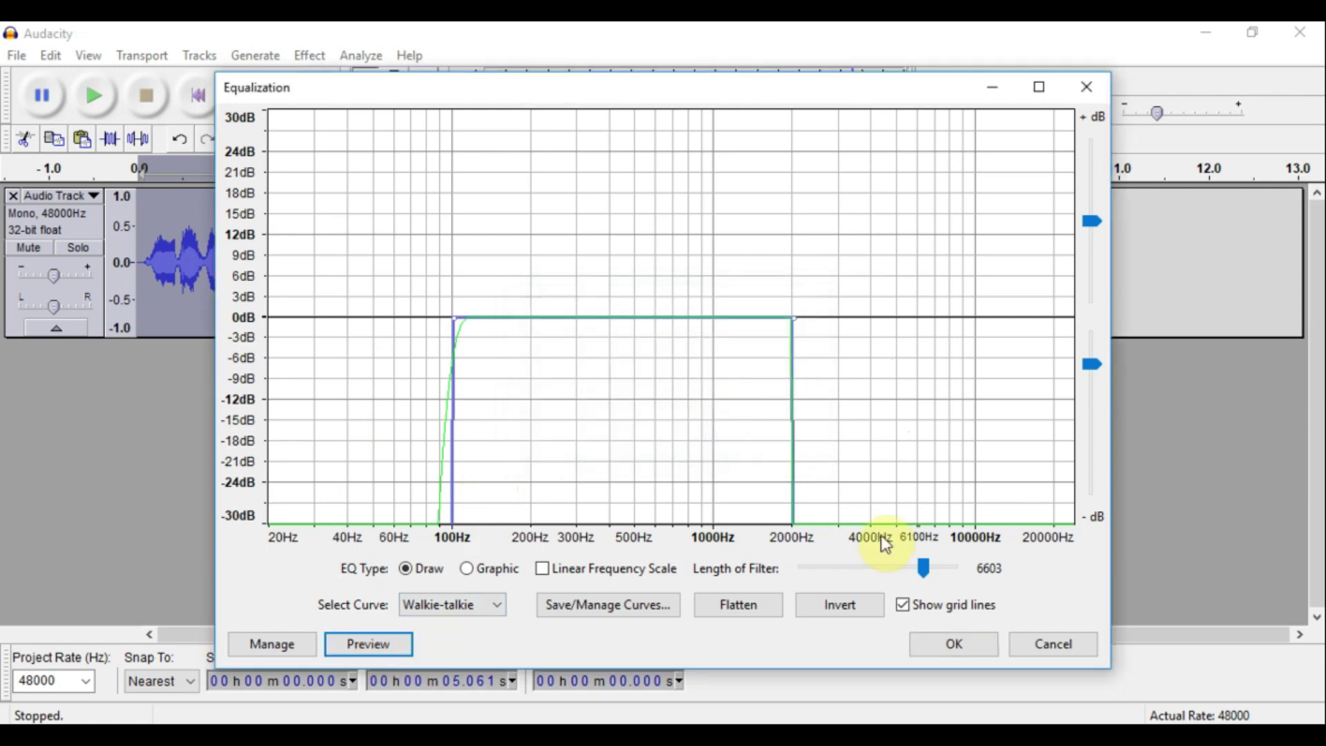
pyautogui.click(948, 651)
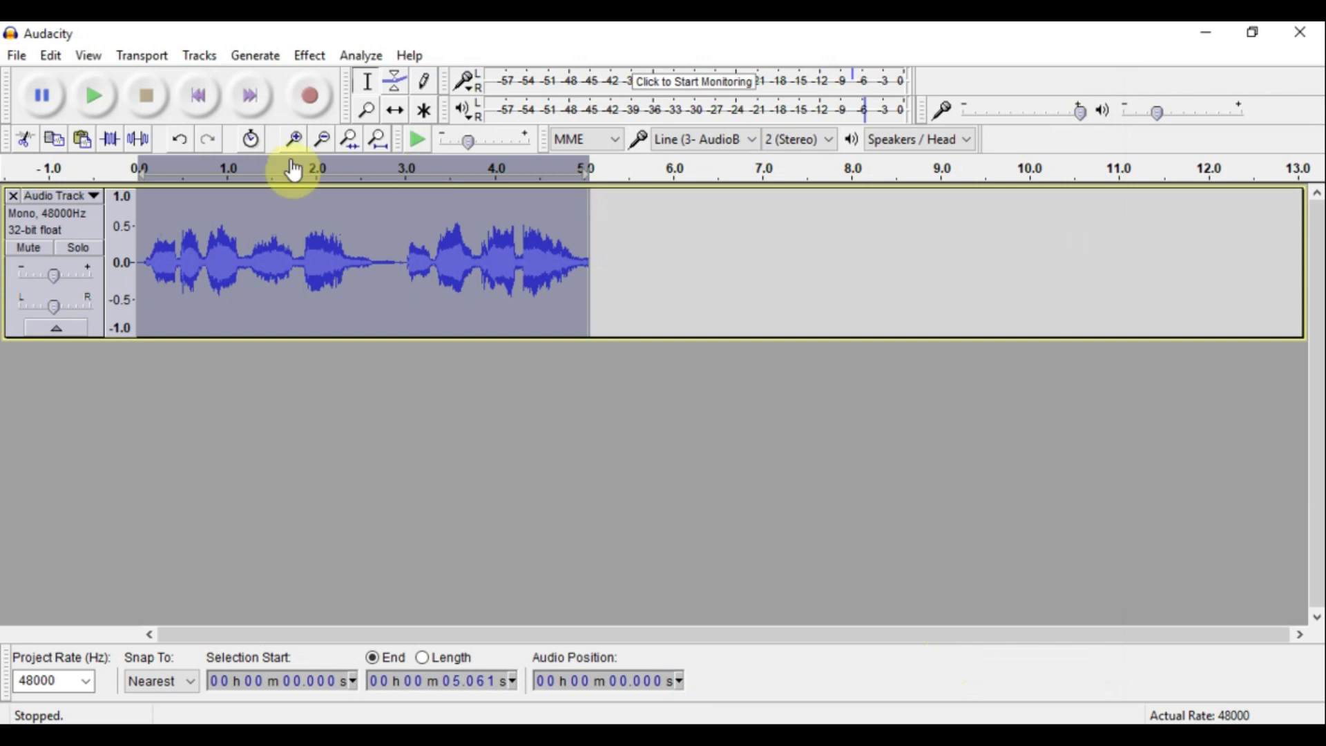
# Preview and apply a Phaser (4 stages, dry/wet 128, 0.4 Hz LFO, depth 100, -6 dB output) to the voice clip.
pyautogui.click(310, 57)
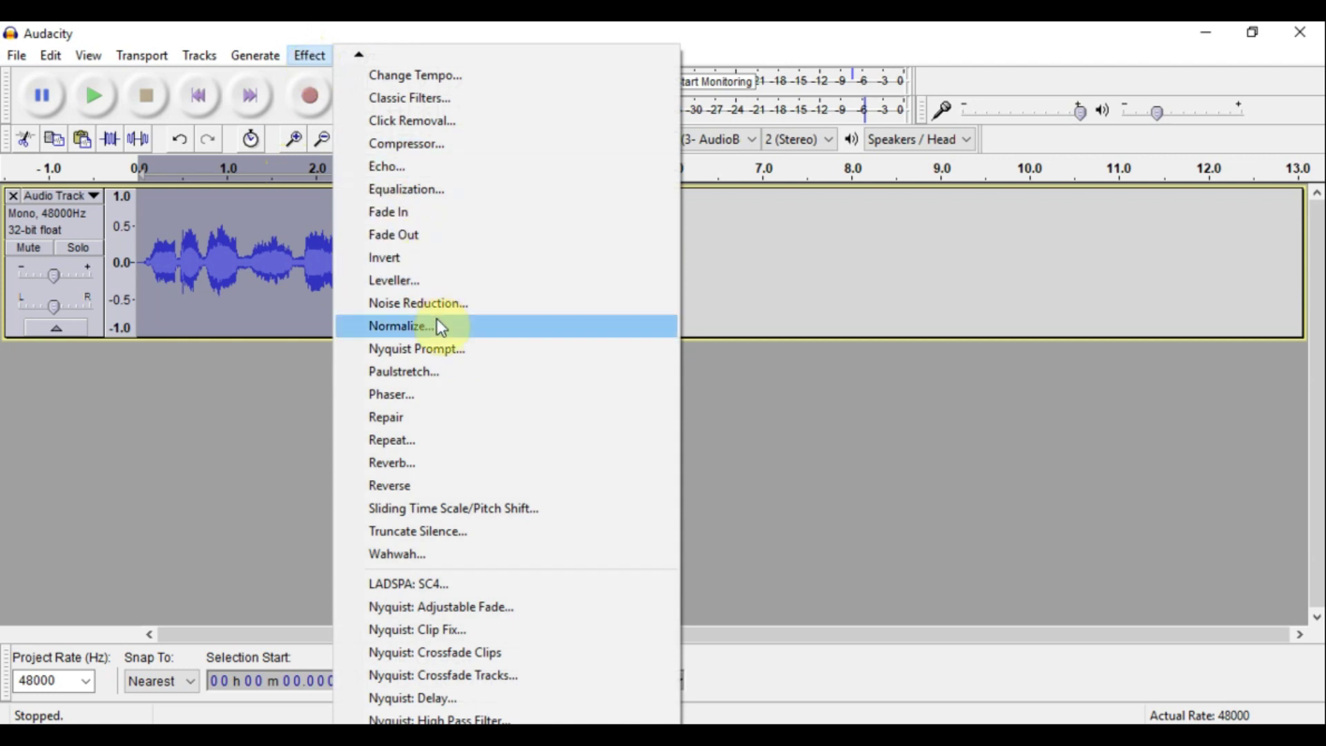
pyautogui.click(429, 393)
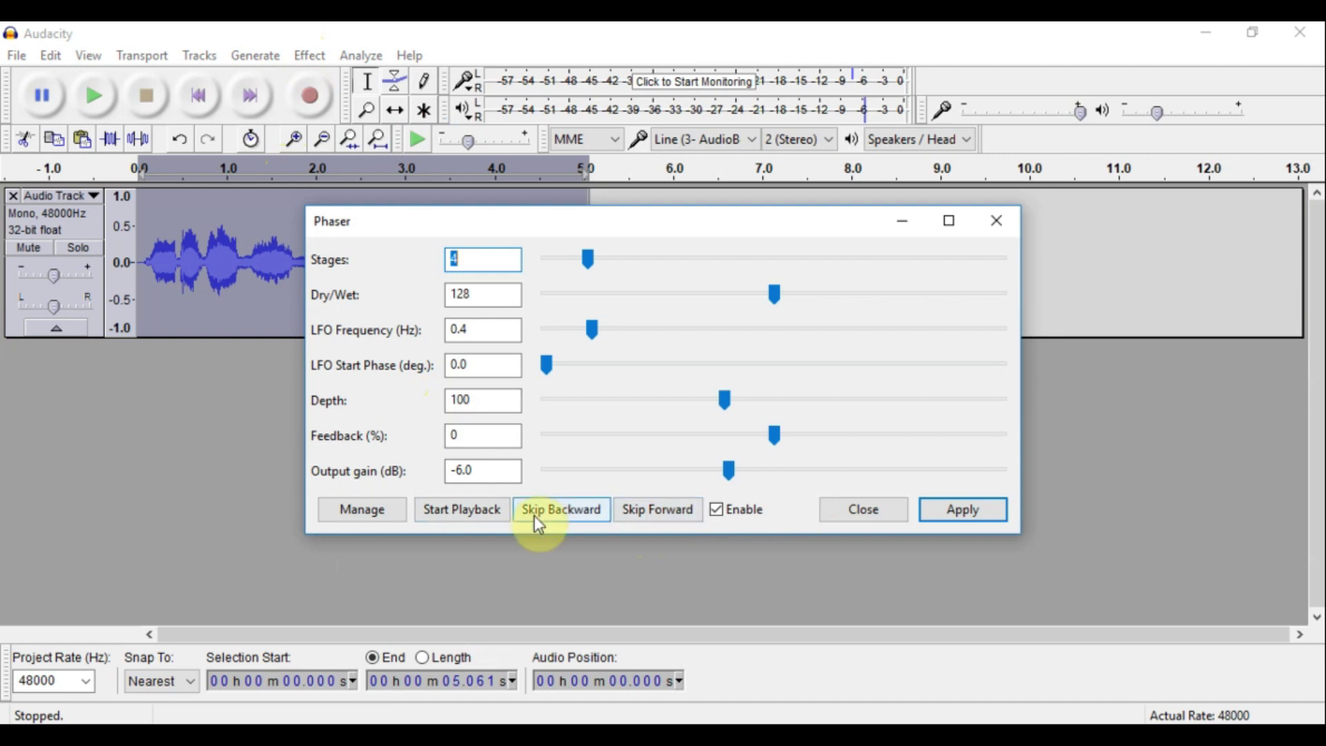
pyautogui.click(460, 511)
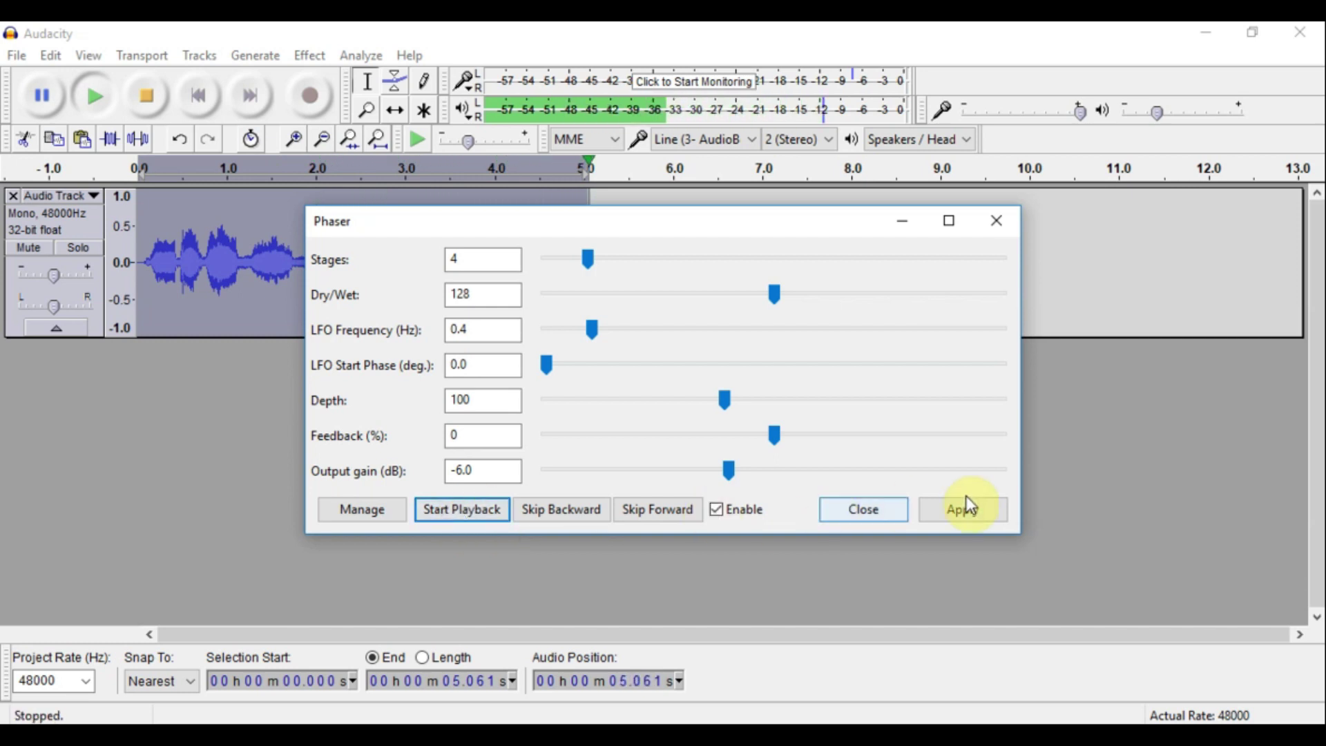
pyautogui.click(974, 517)
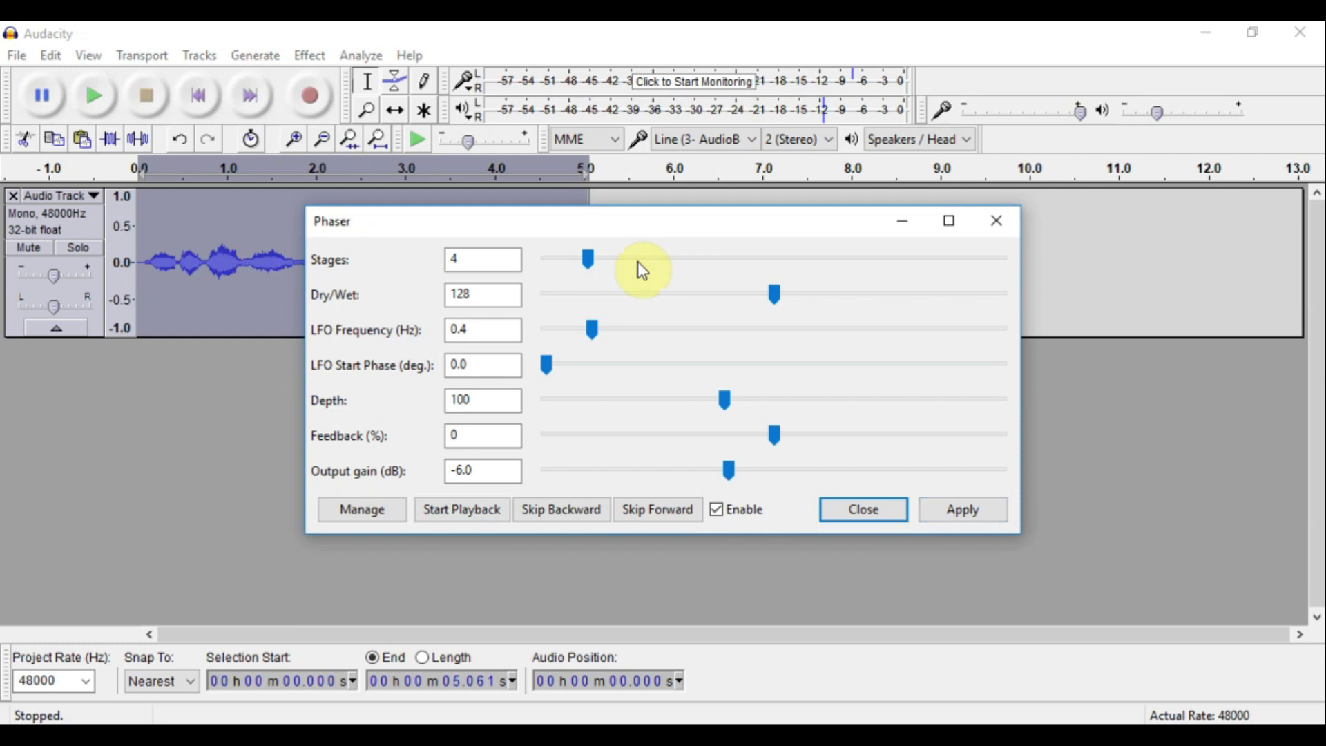
# Close the Phaser dialog and play back the processed voice clip.
pyautogui.click(995, 221)
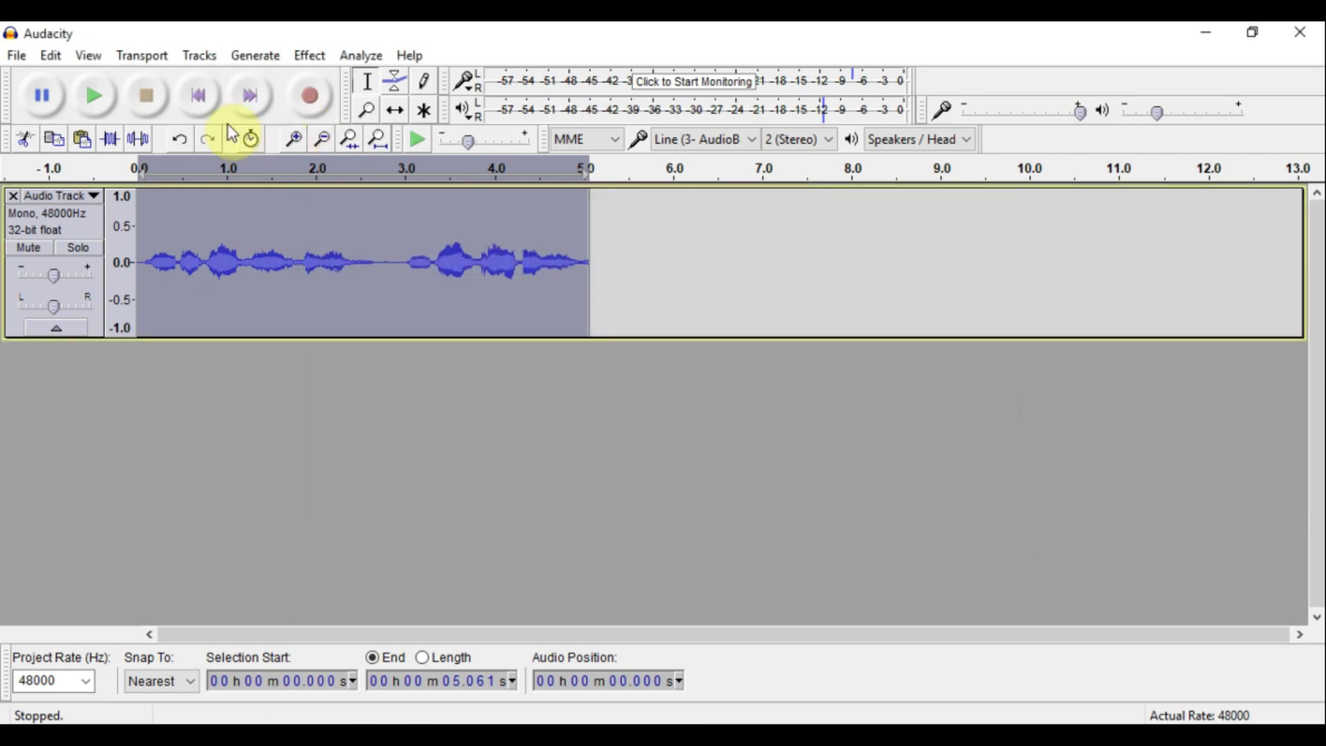
pyautogui.click(95, 98)
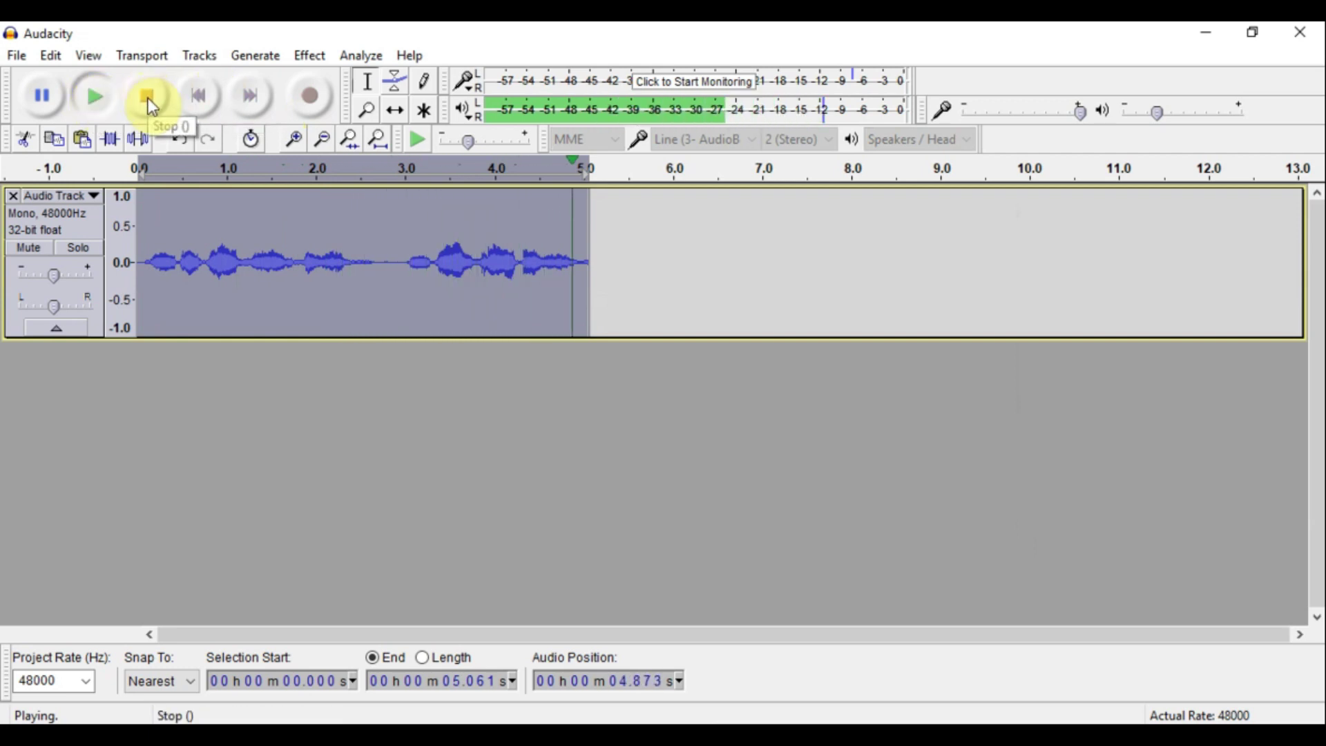
pyautogui.click(317, 55)
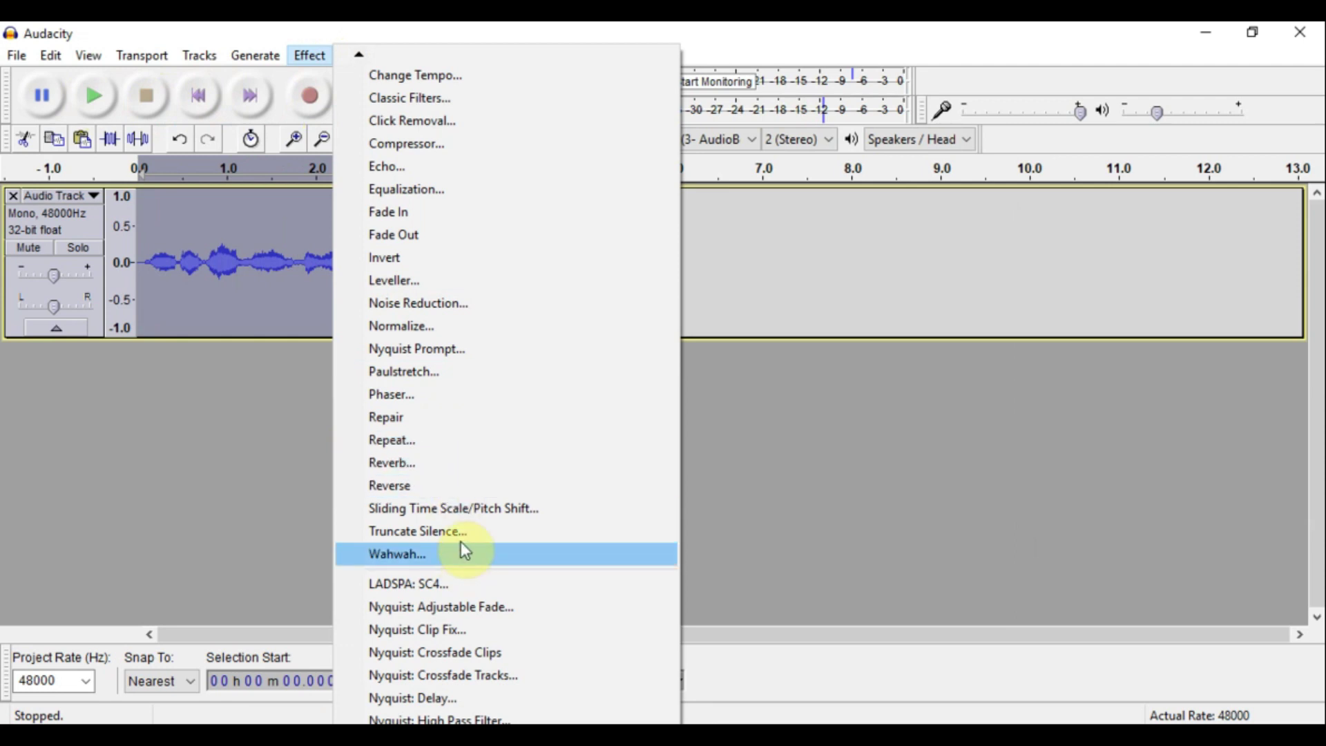
# Preview a Wahwah effect (1.5 Hz LFO, 70% depth, resonance 2.5) on the clip, then close it unapplied.
pyautogui.click(422, 565)
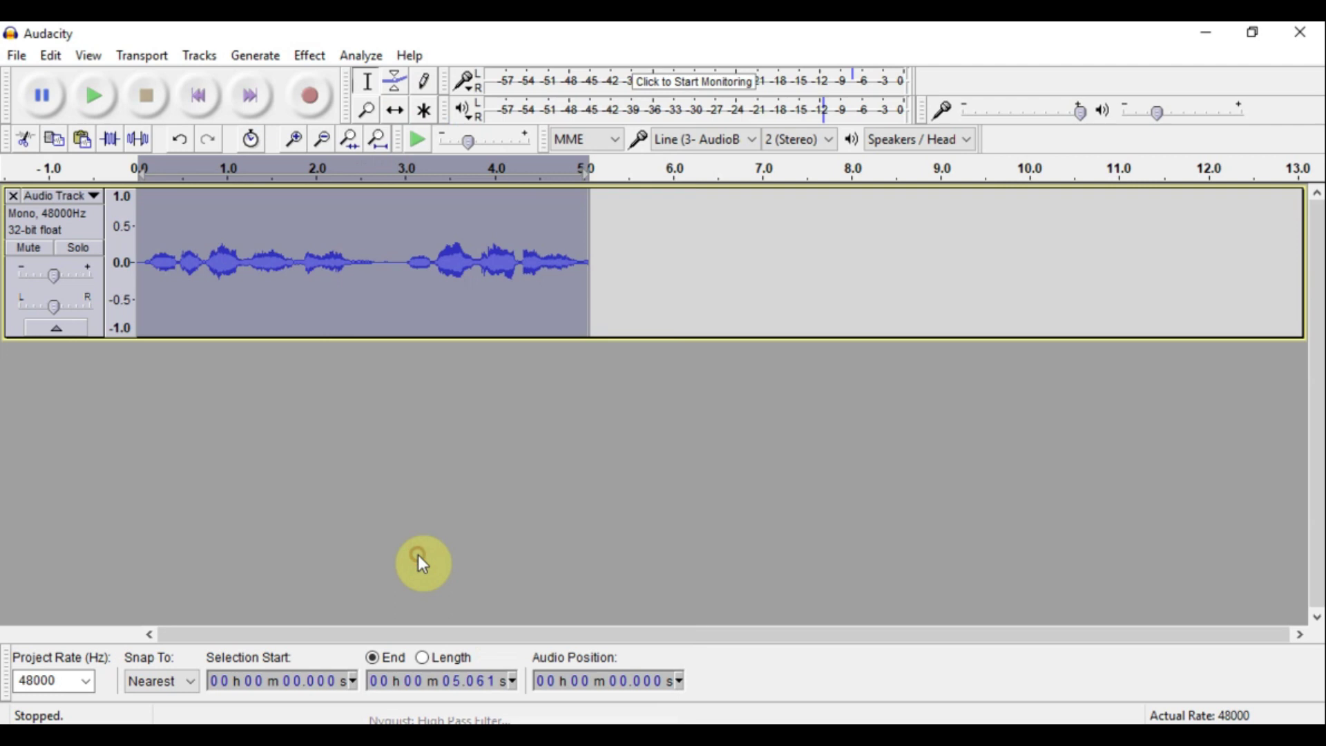
pyautogui.click(482, 492)
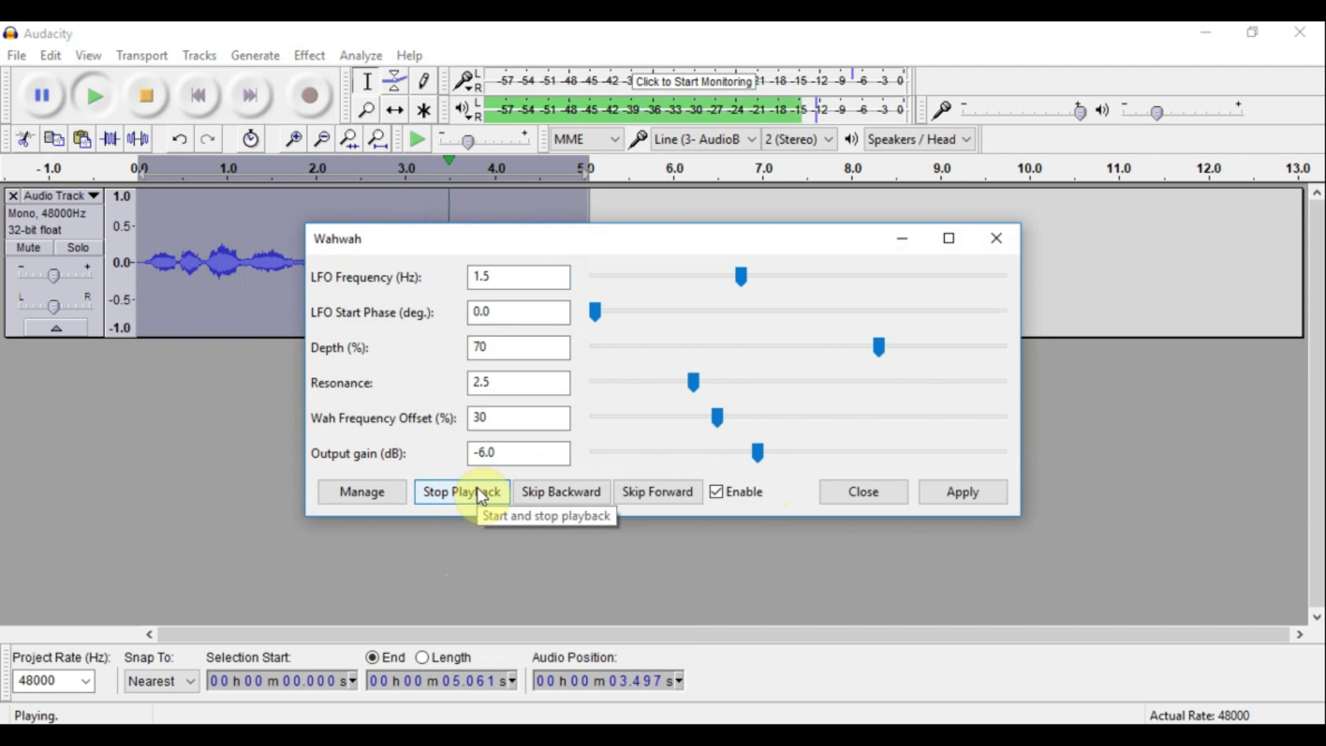
pyautogui.click(869, 493)
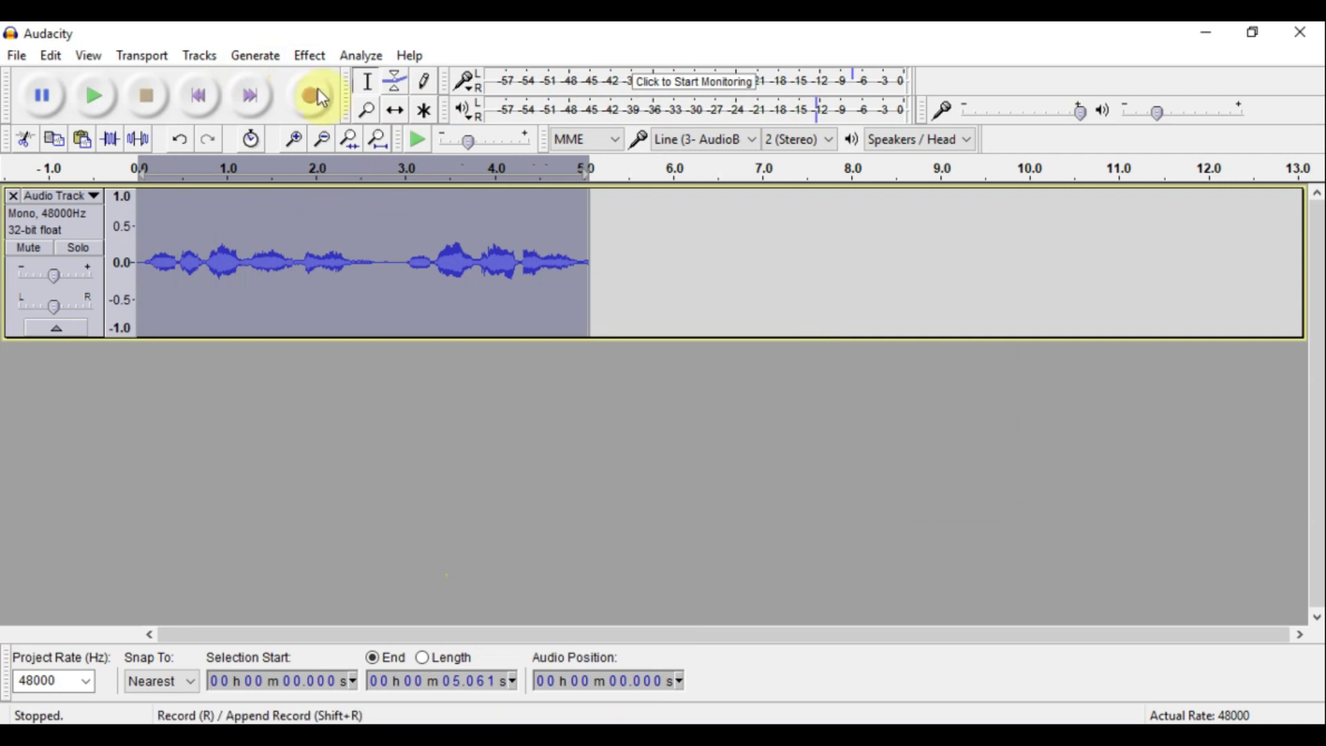
pyautogui.click(19, 55)
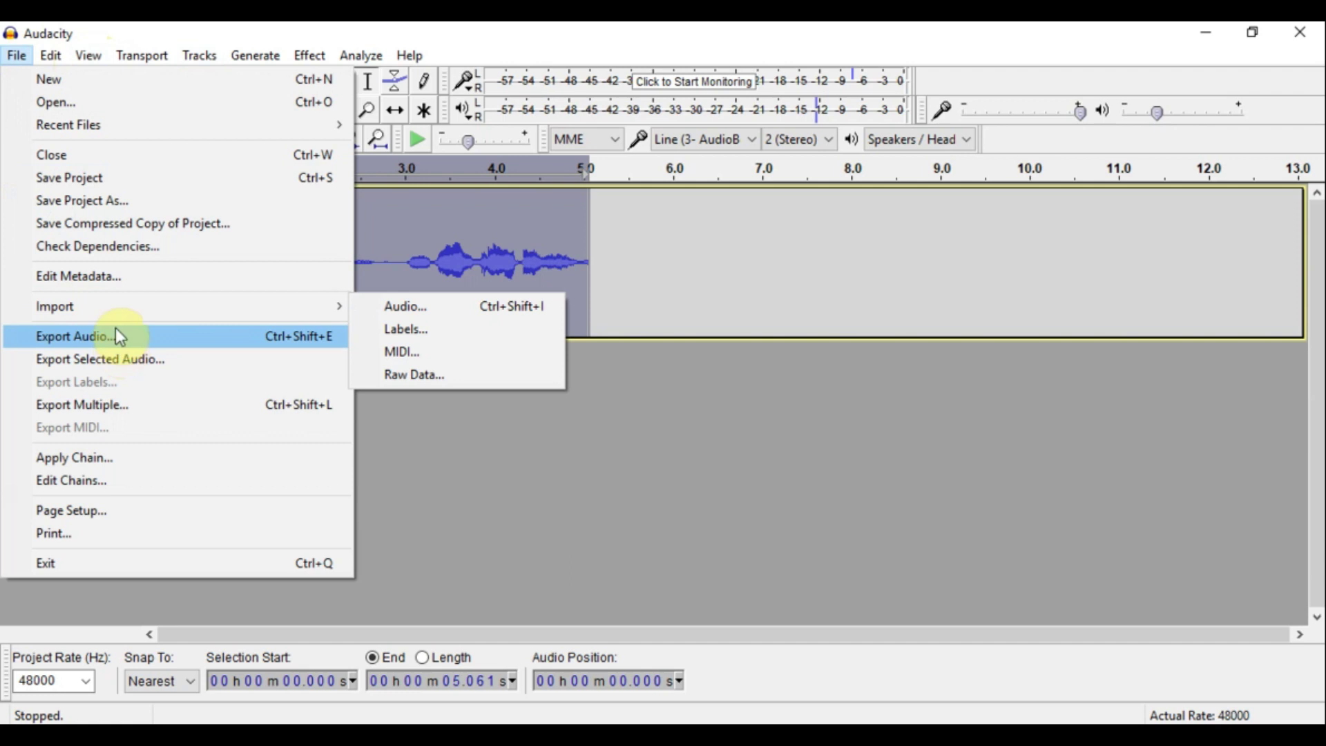
# Import the stereo music file mahondeguelmal.mp3 from the my beats folder.
pyautogui.click(399, 310)
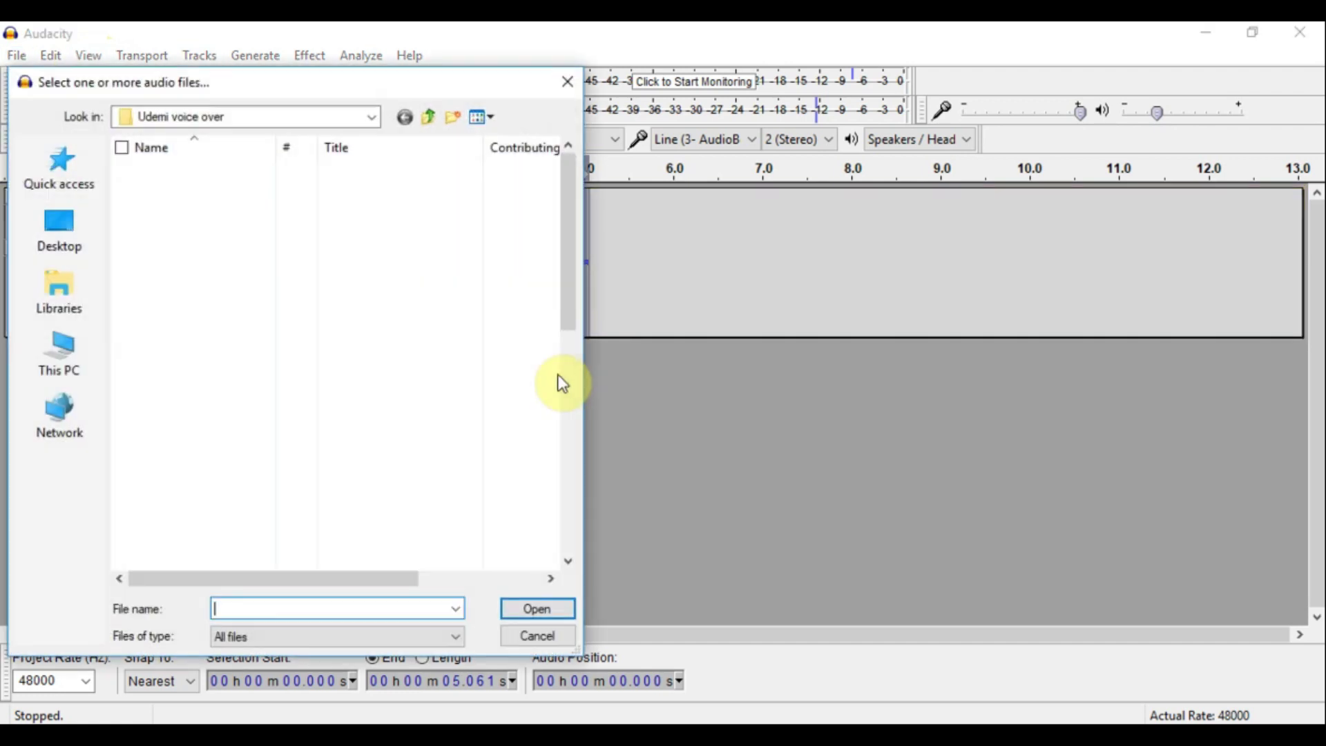
pyautogui.moveTo(570, 168); pyautogui.dragTo(580, 379)
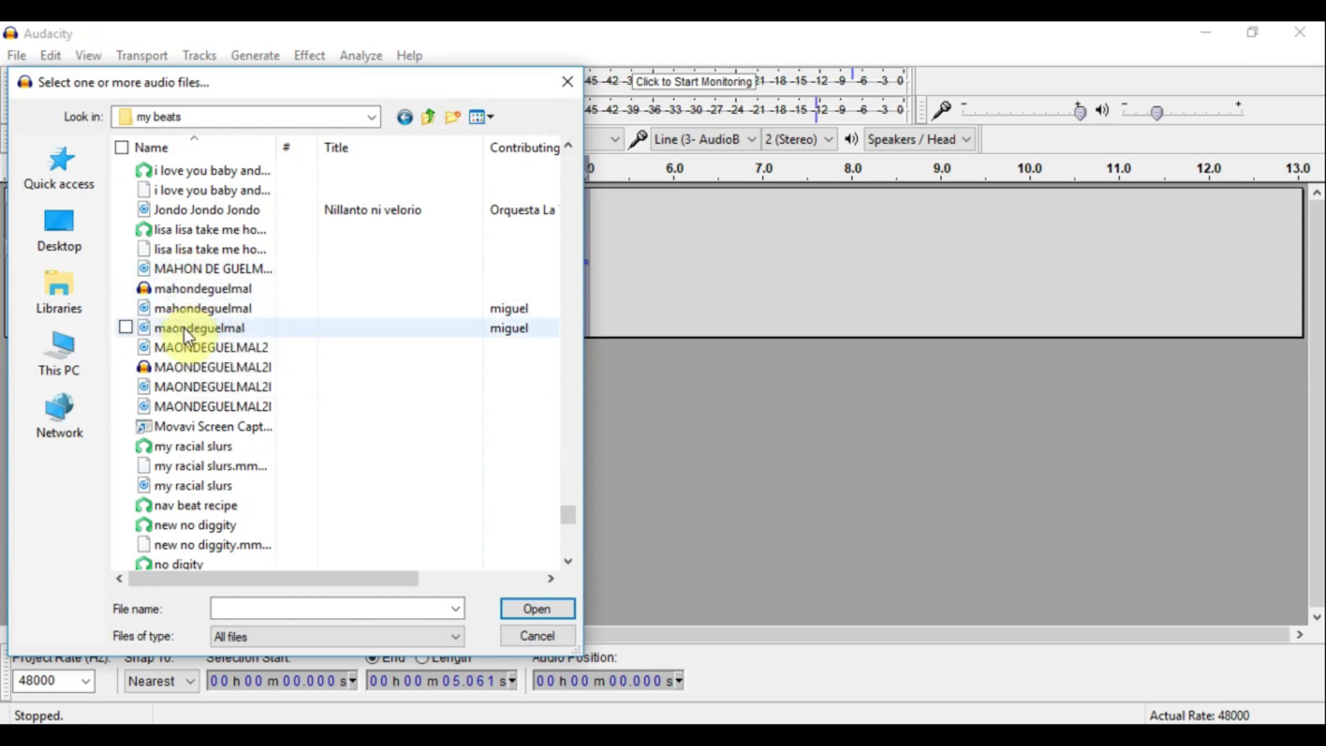
pyautogui.doubleClick(184, 309)
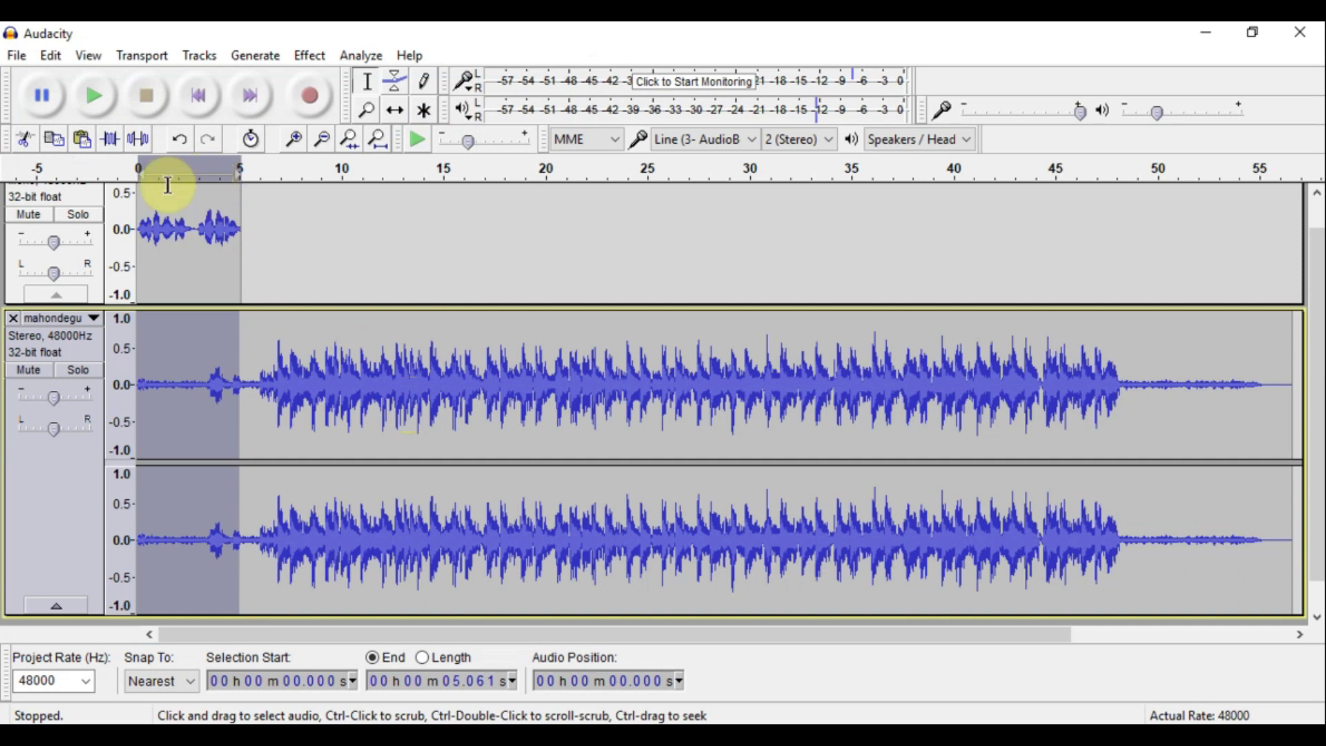
# Move the whole voice clip to about 1.37–6.43 s with the Time Shift Tool and check it over the music.
pyautogui.click(171, 206)
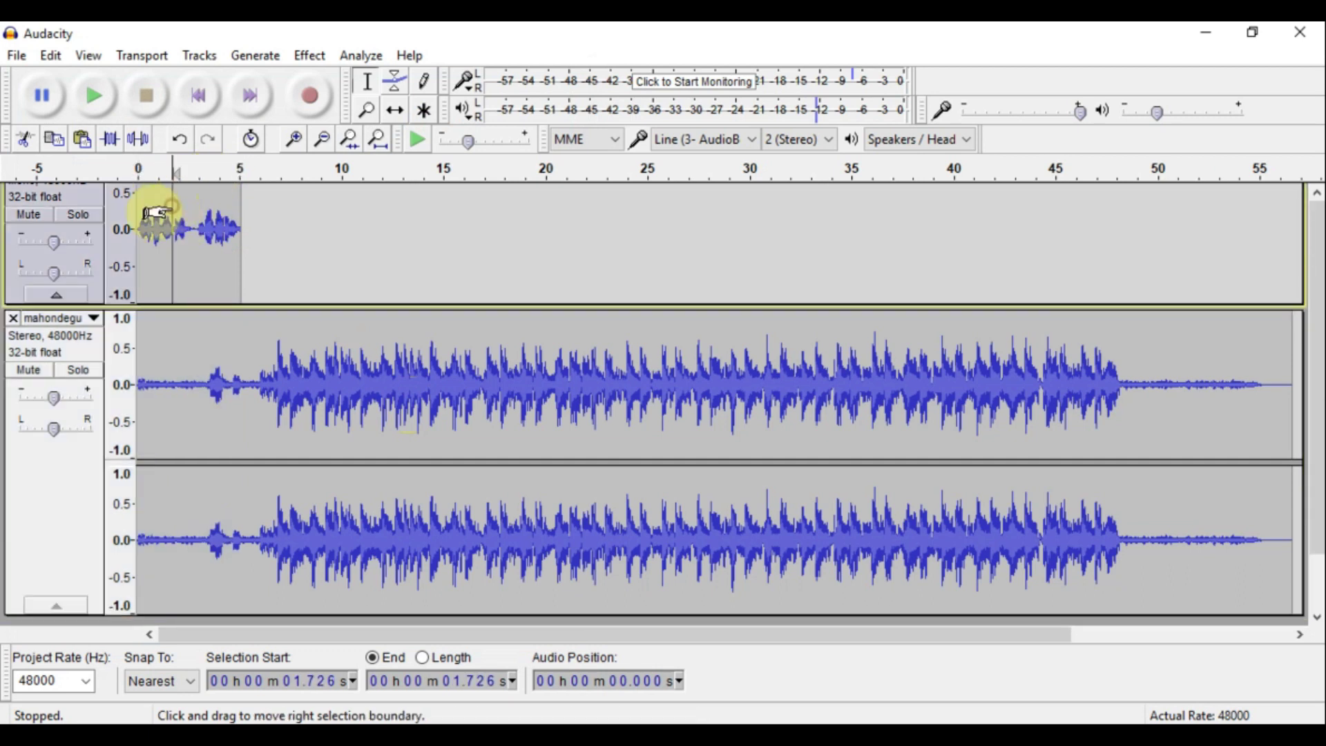
pyautogui.scroll(1, 178, 207)
pyautogui.click(154, 207)
pyautogui.doubleClick(154, 207)
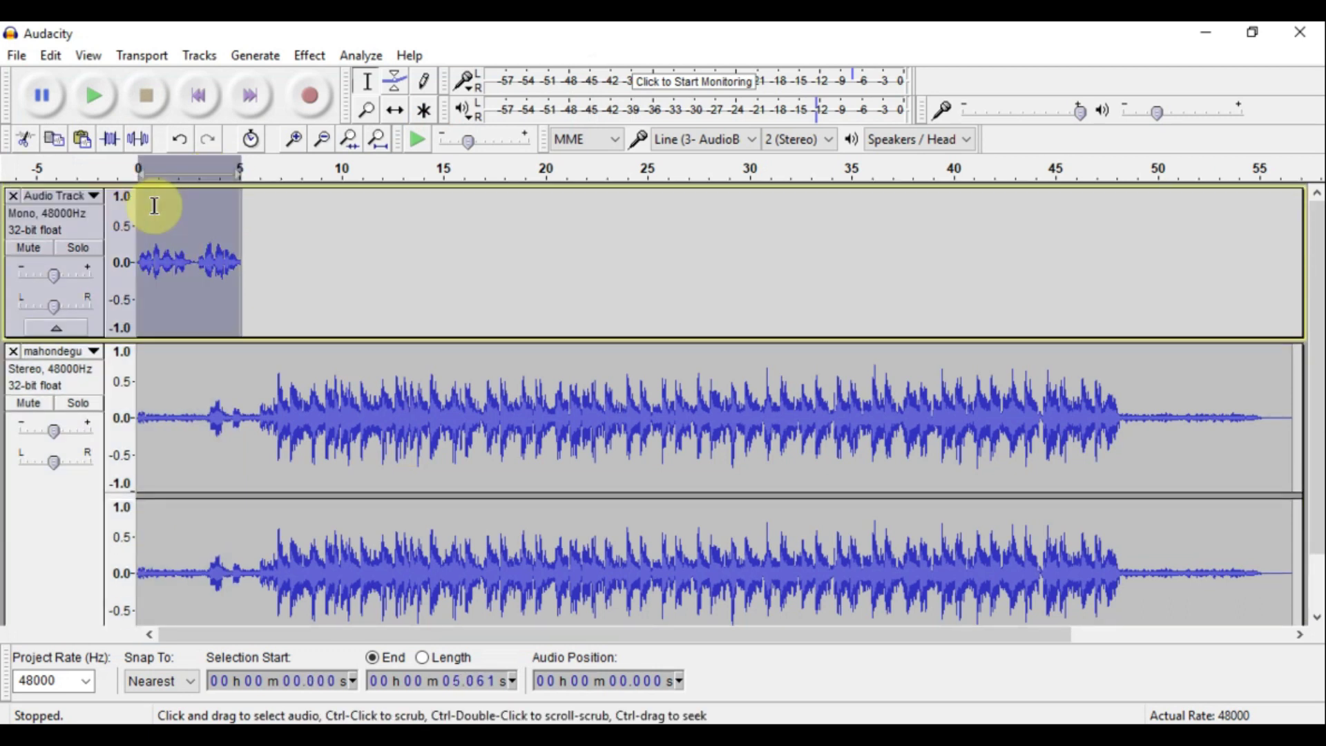
pyautogui.click(398, 115)
pyautogui.moveTo(193, 216); pyautogui.dragTo(216, 219)
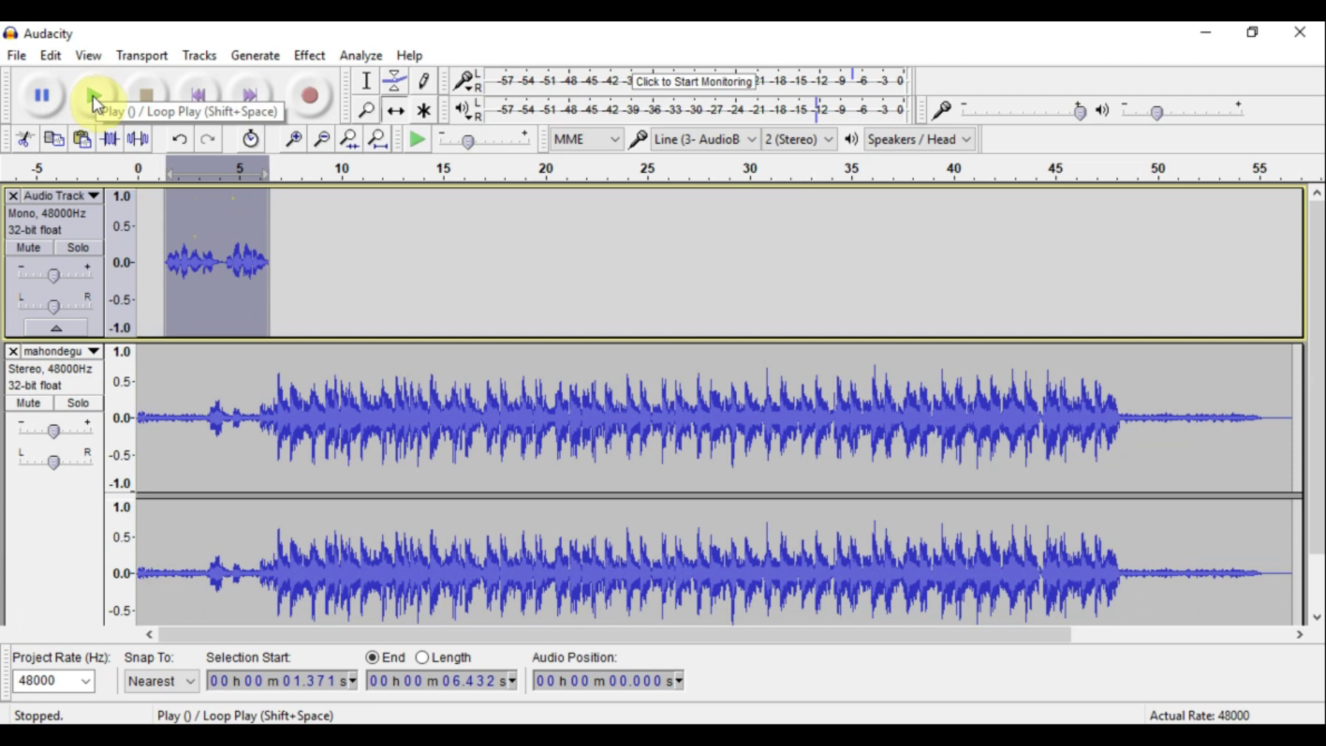
pyautogui.click(93, 96)
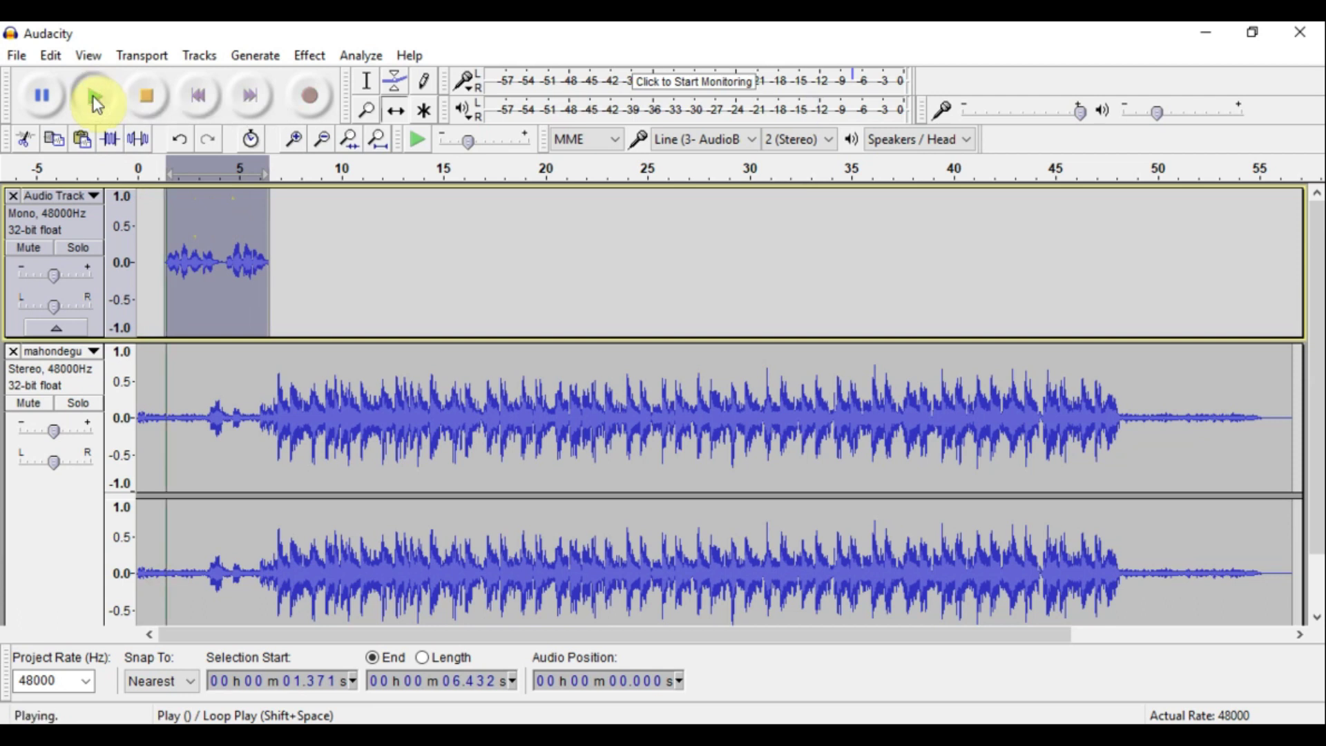
pyautogui.click(147, 98)
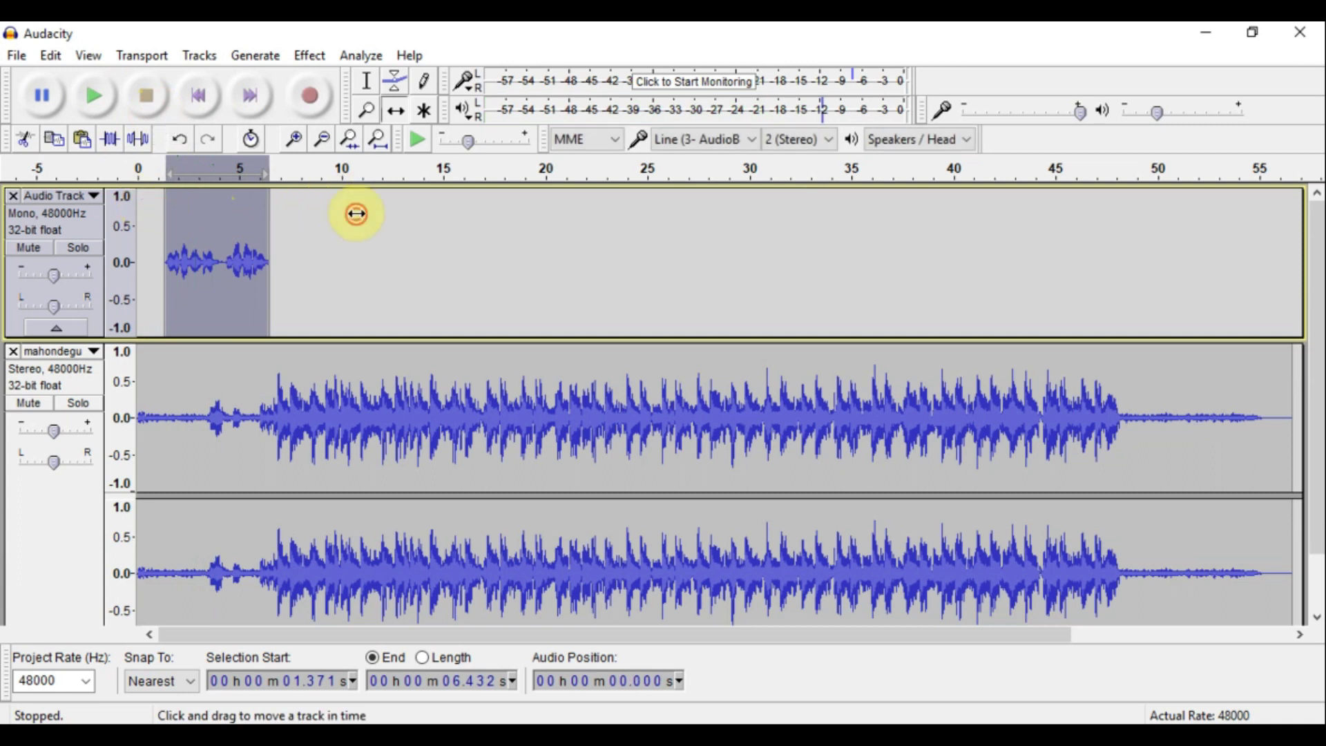
pyautogui.click(368, 82)
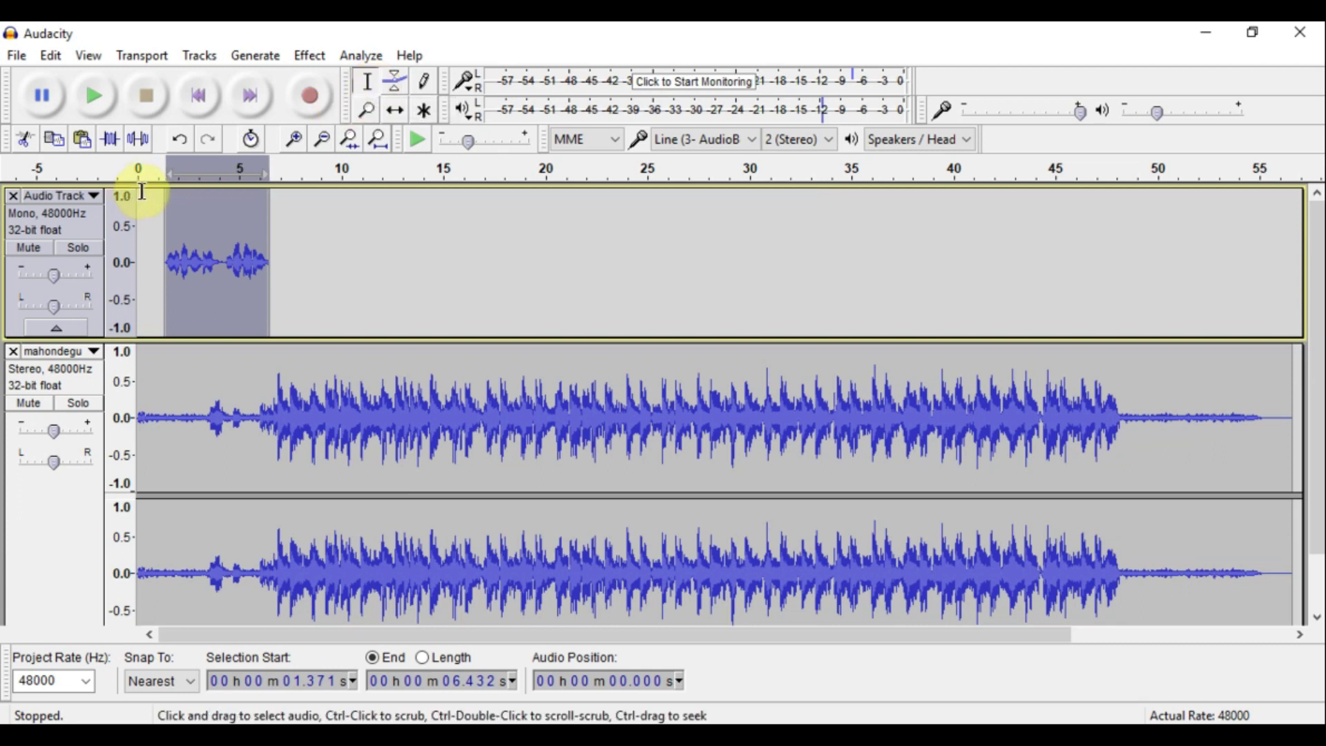
pyautogui.doubleClick(142, 353)
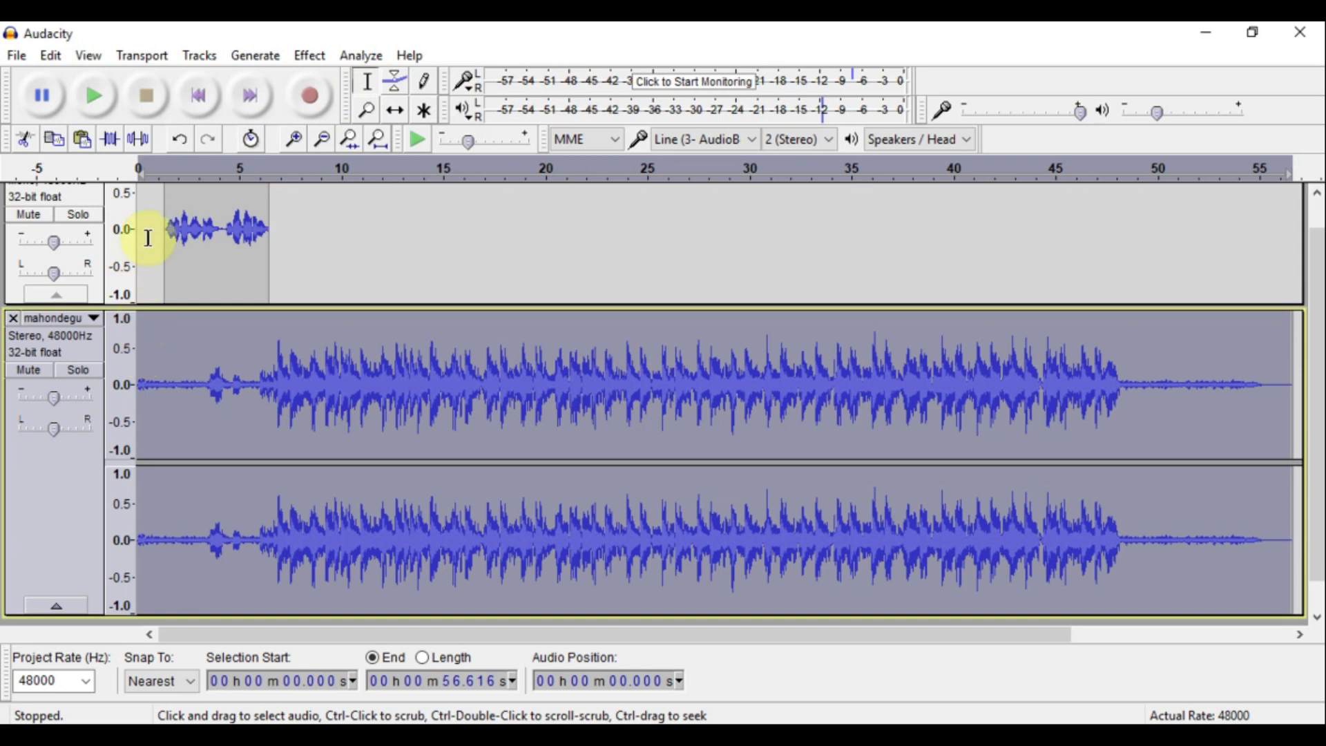
pyautogui.click(93, 96)
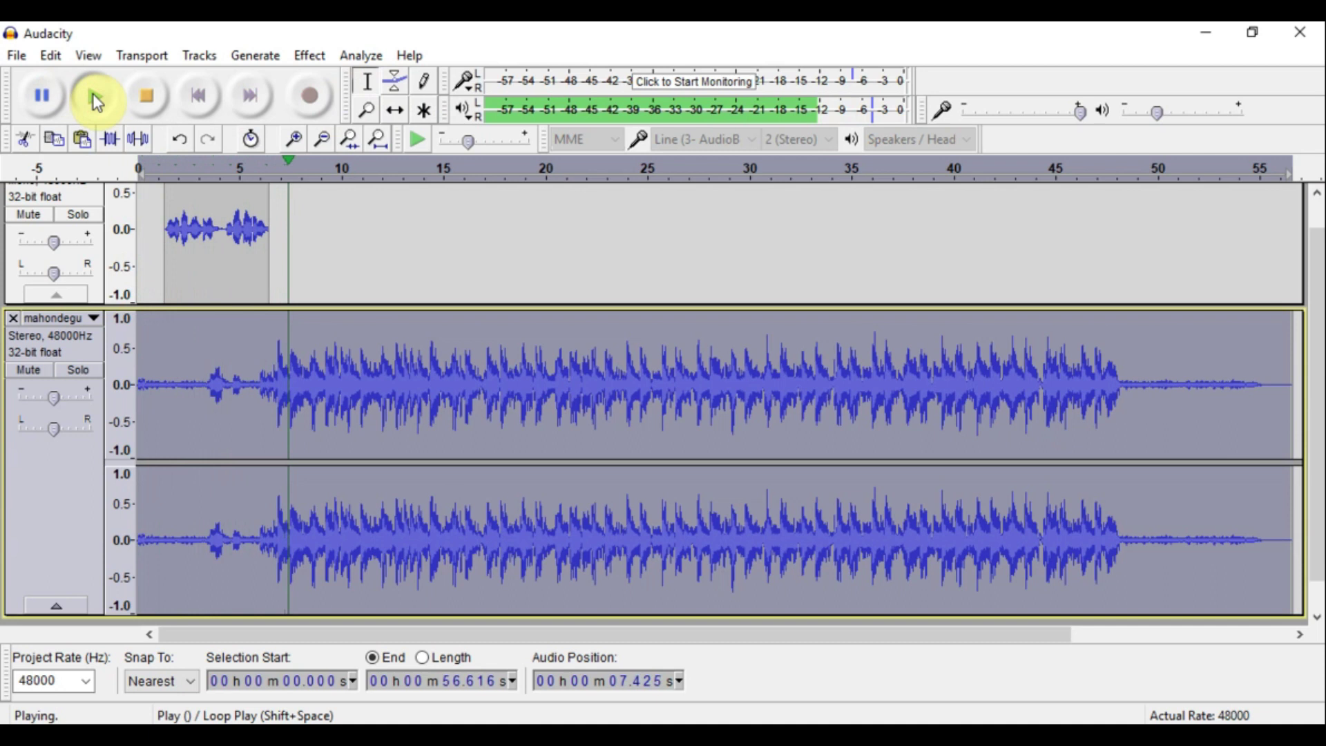
pyautogui.click(151, 103)
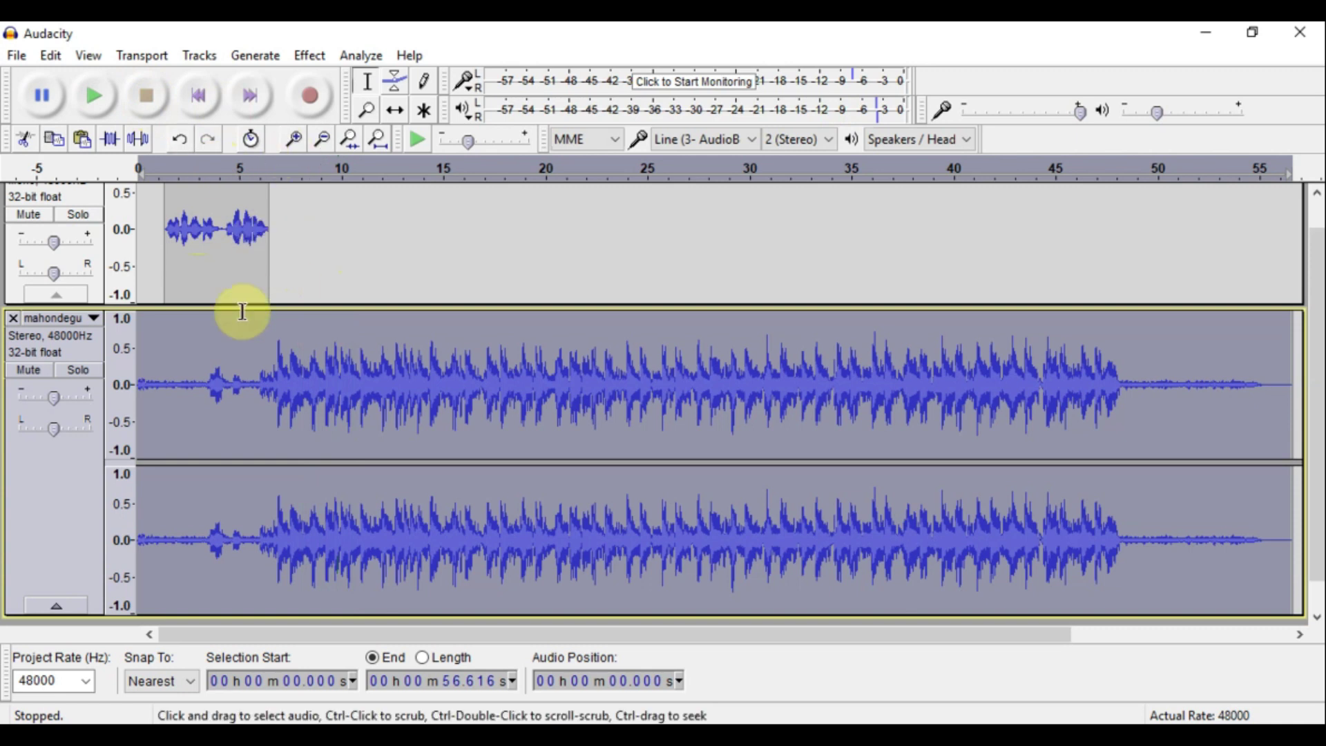
pyautogui.click(299, 373)
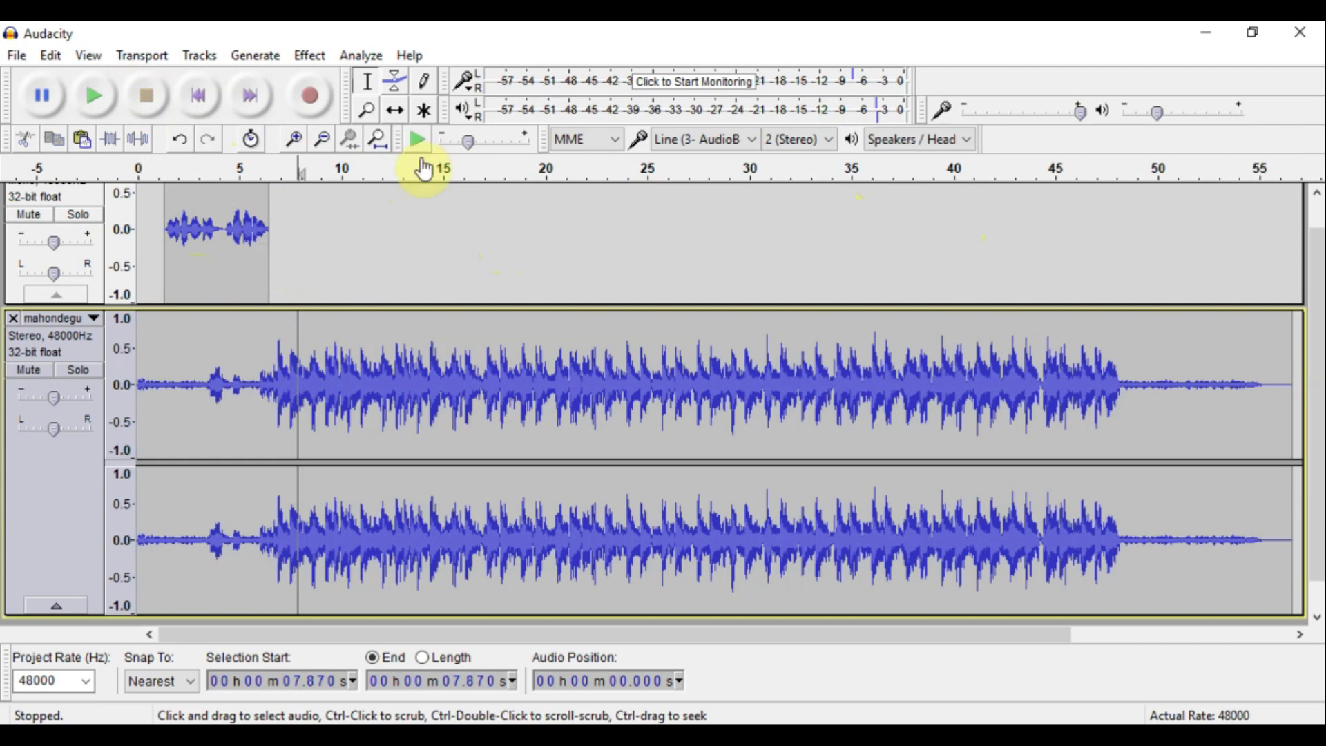
pyautogui.doubleClick(185, 206)
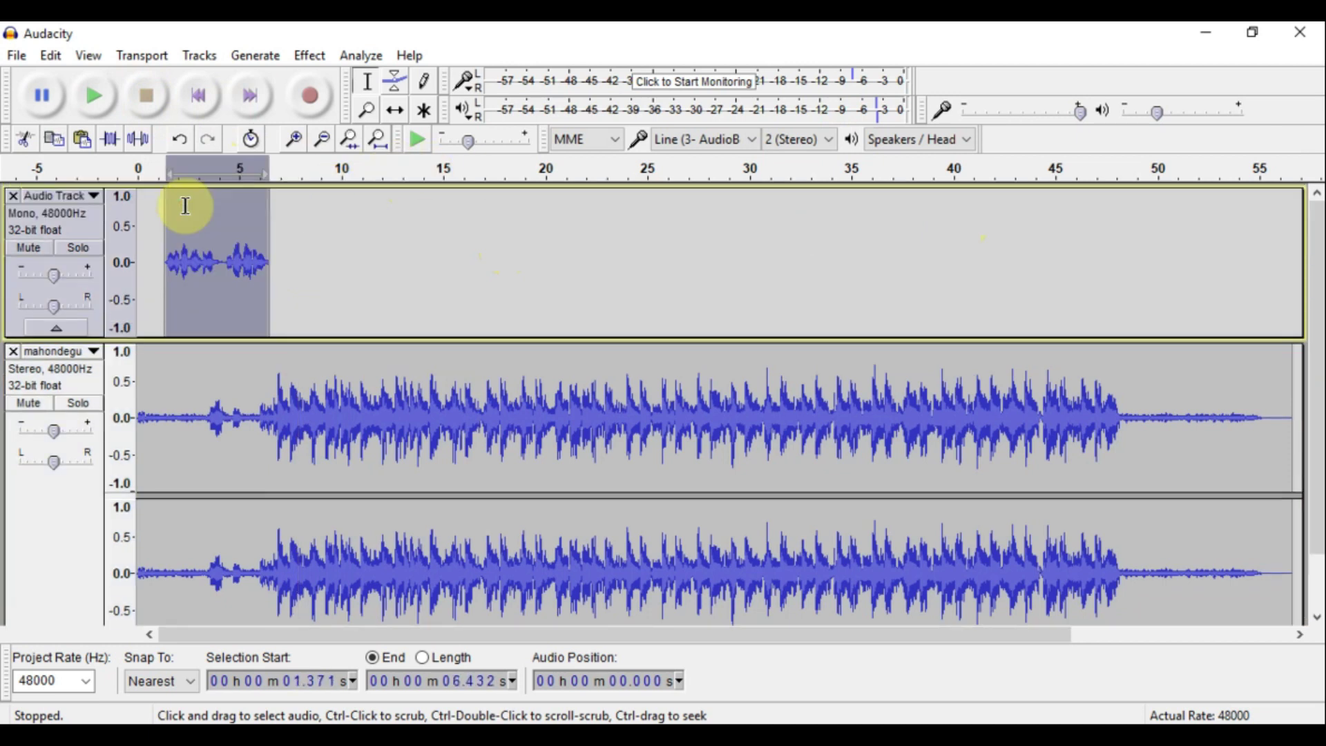
# Copy the voice clip and paste copies at 9.8 s and 19.09 s.
pyautogui.click(82, 140)
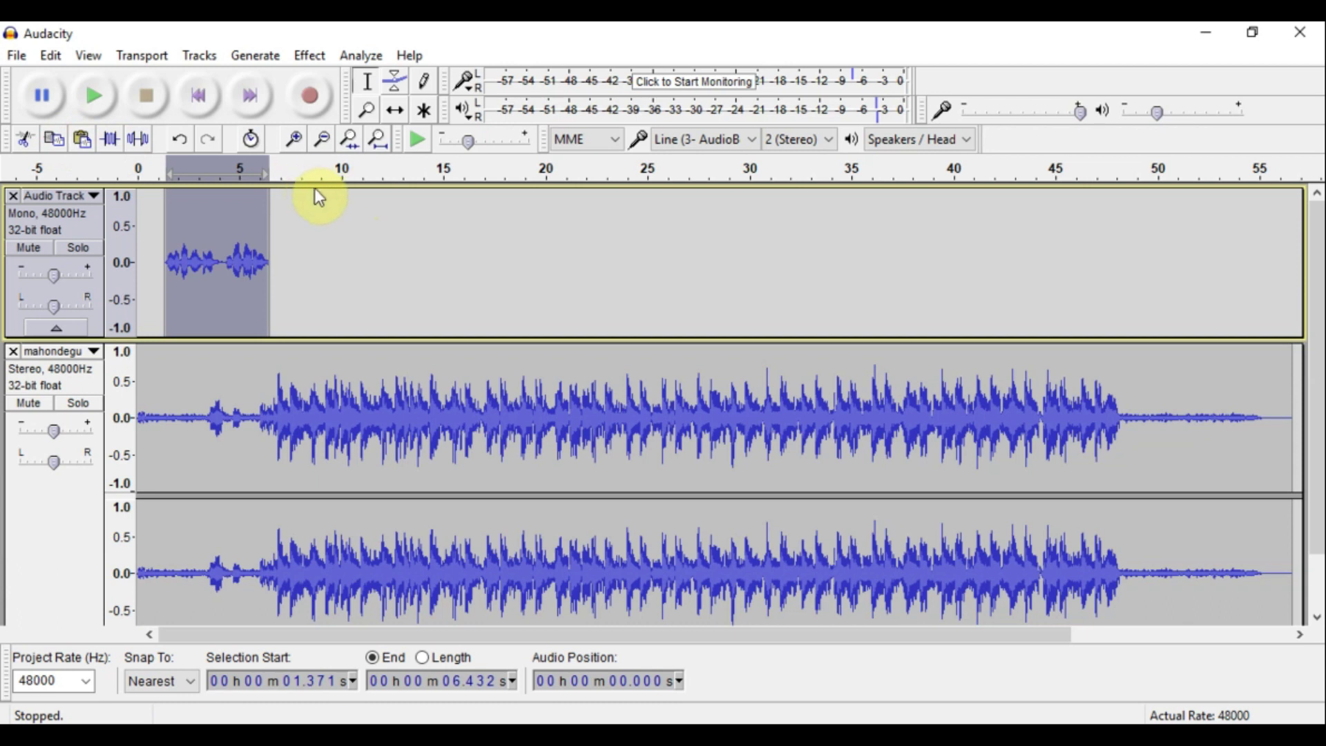
pyautogui.click(337, 201)
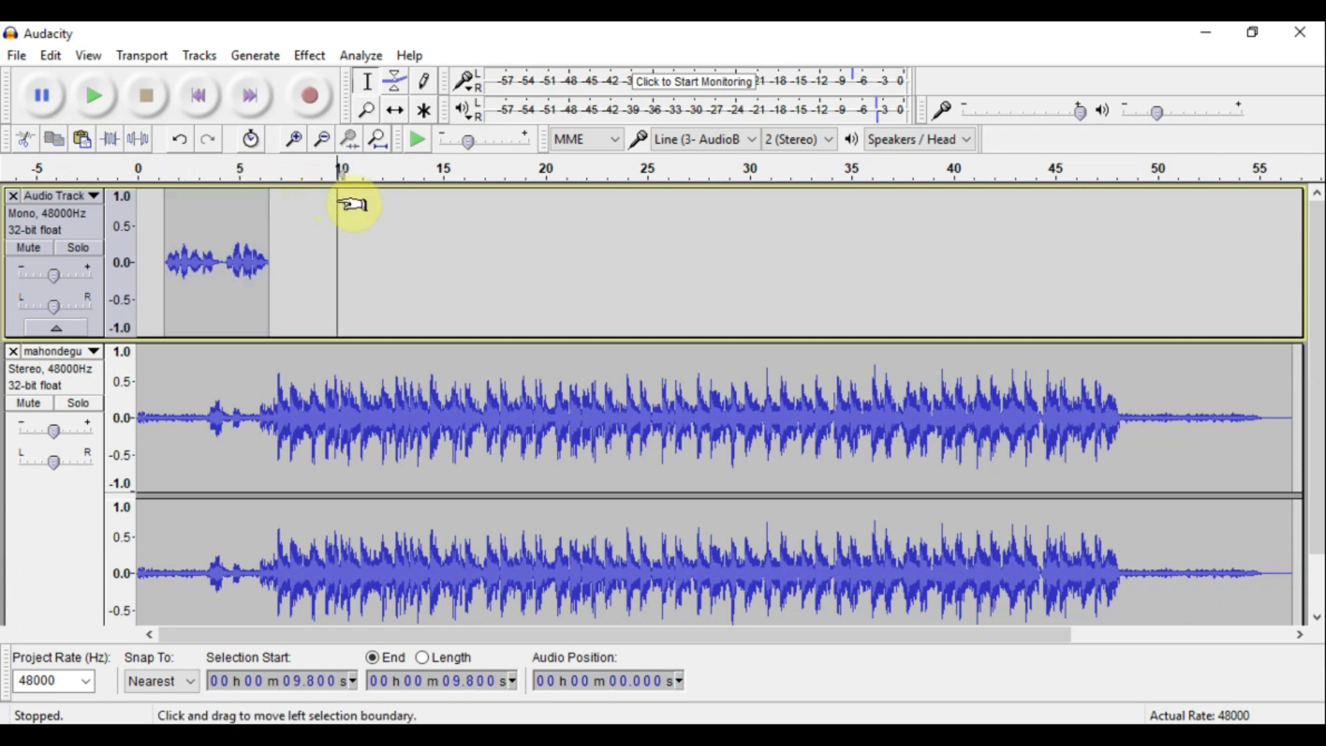
pyautogui.click(86, 142)
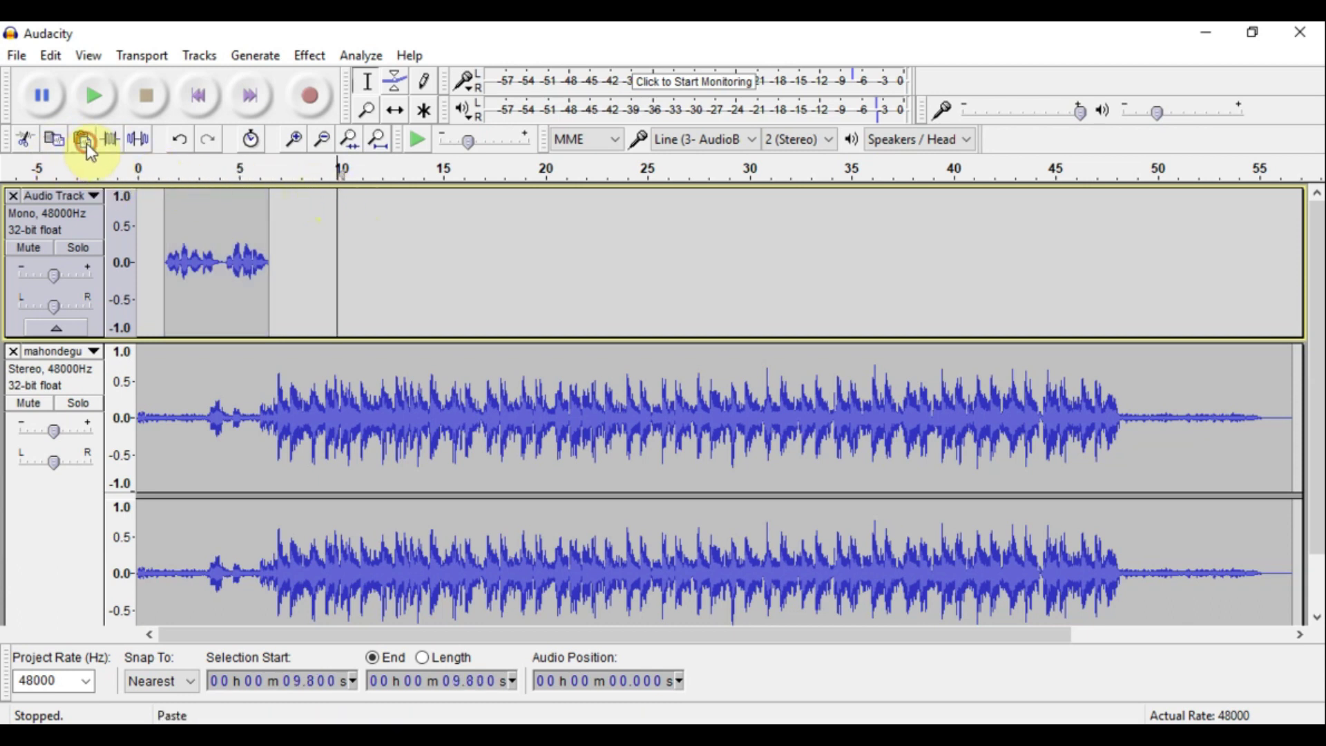
pyautogui.click(526, 211)
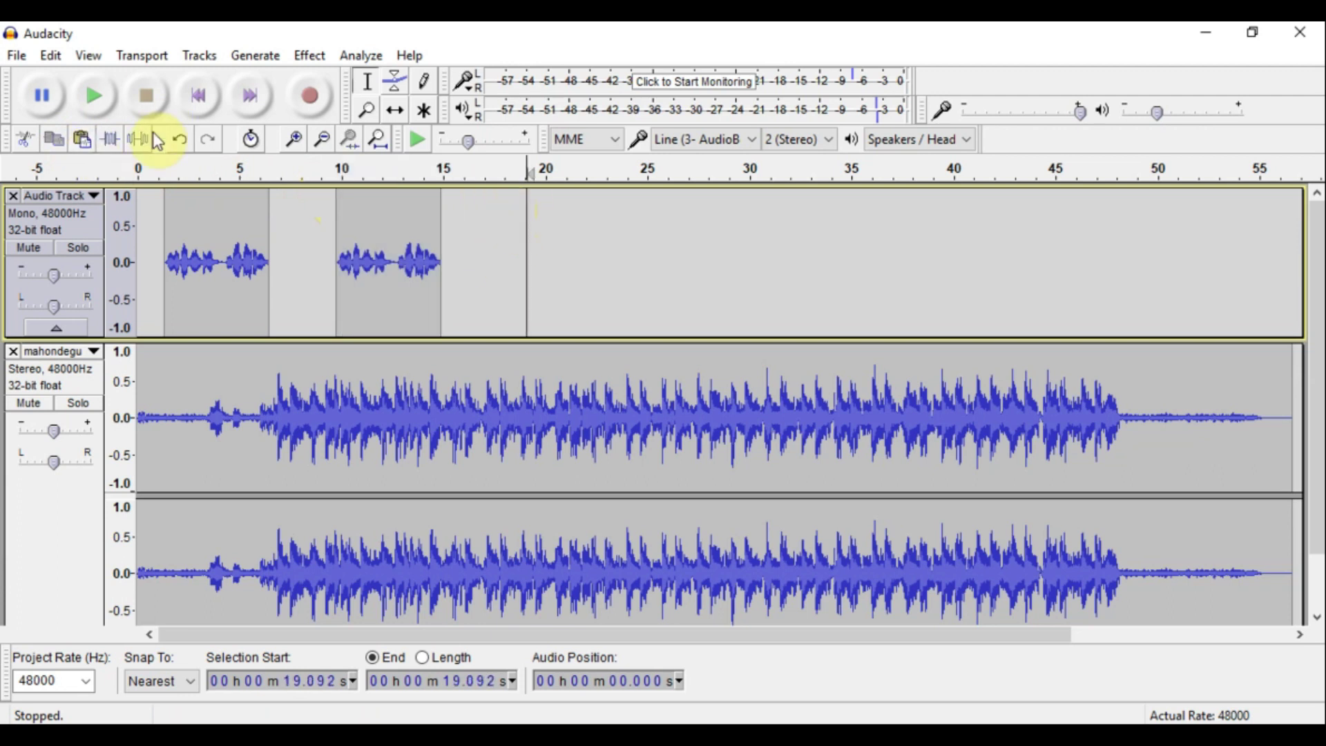
pyautogui.click(82, 138)
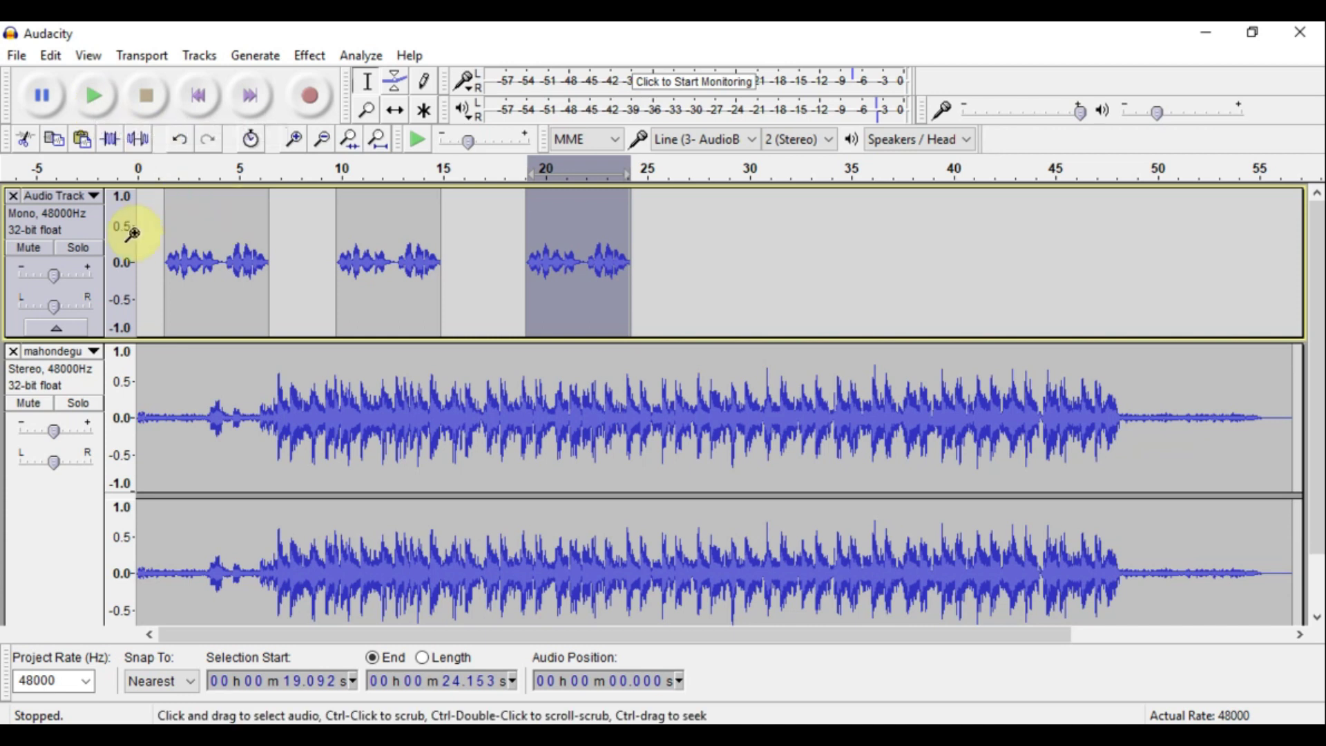
pyautogui.doubleClick(145, 354)
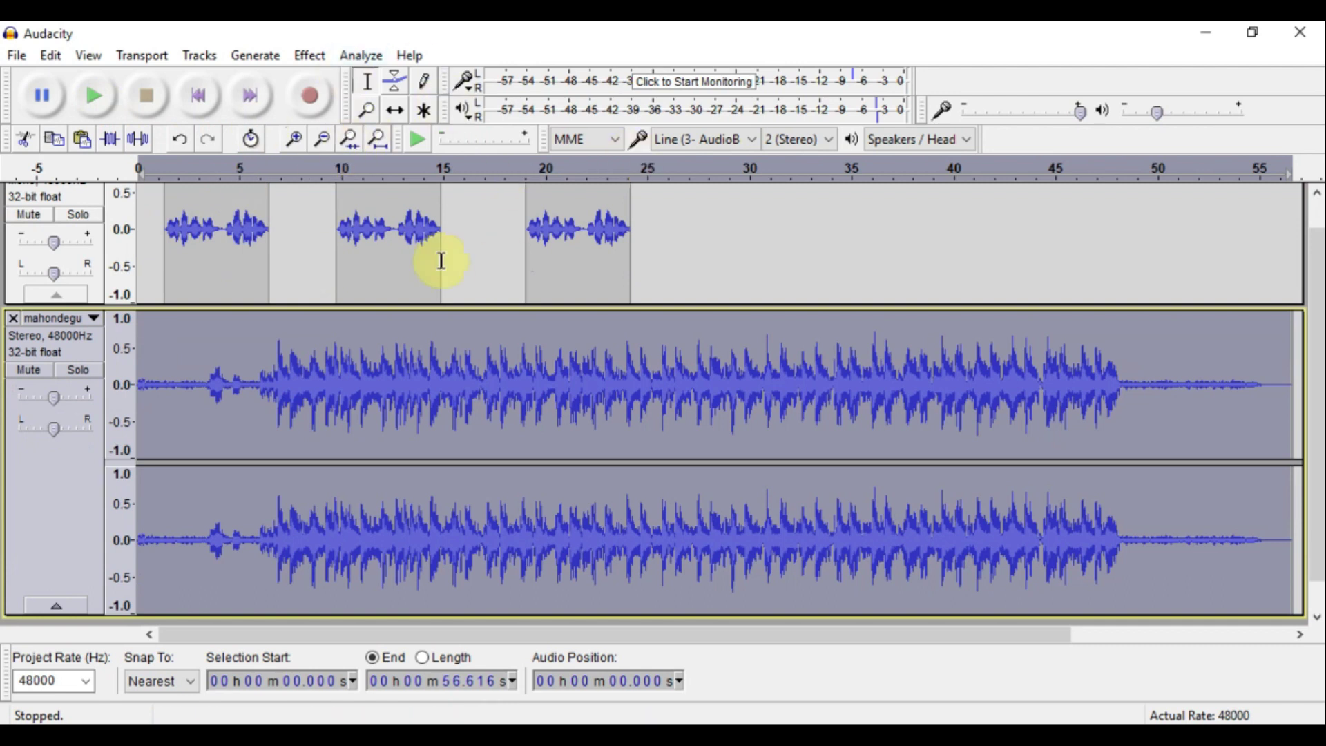
pyautogui.click(92, 98)
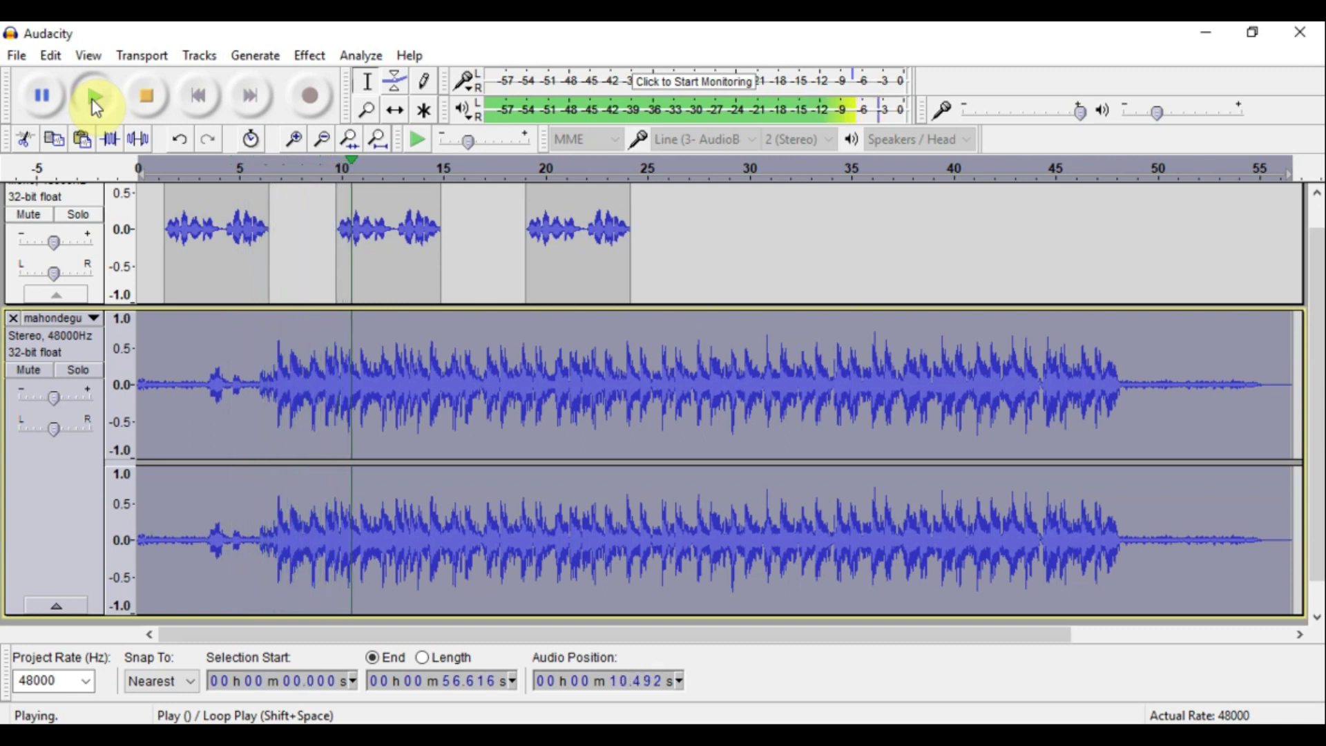
pyautogui.click(148, 101)
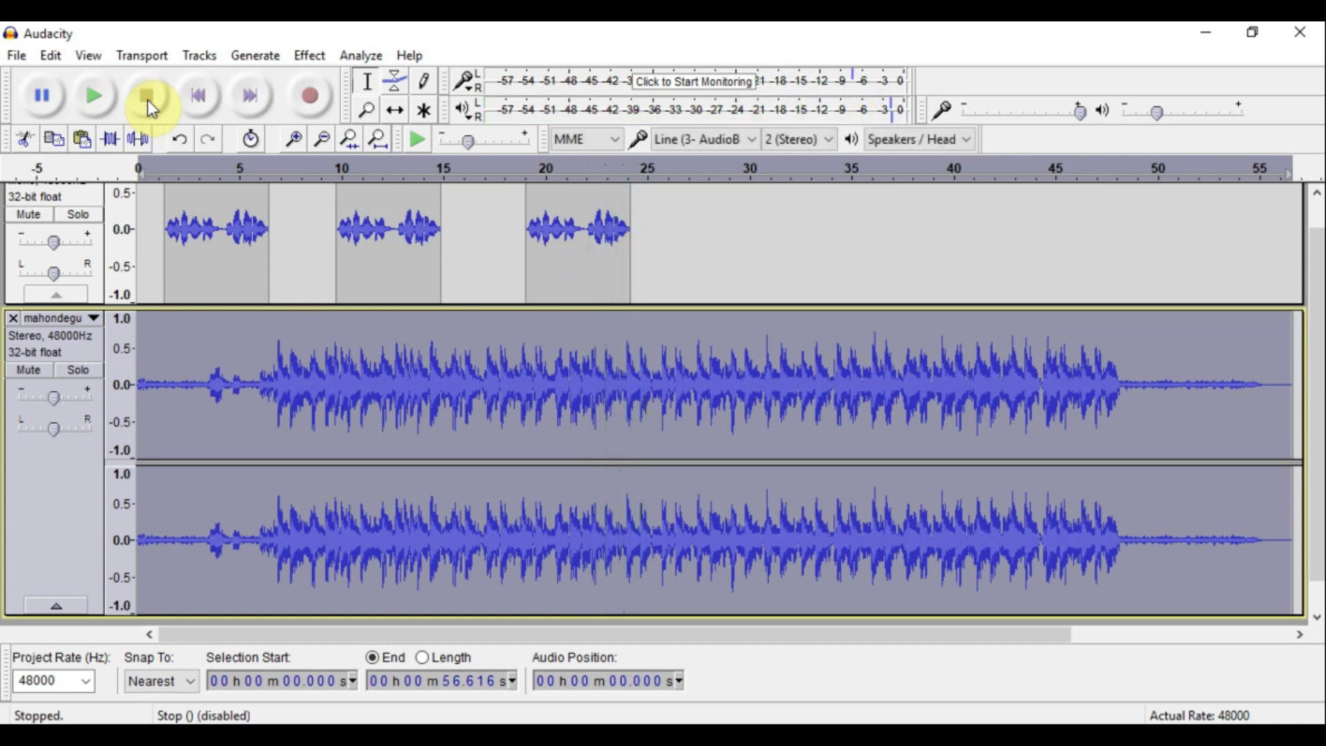